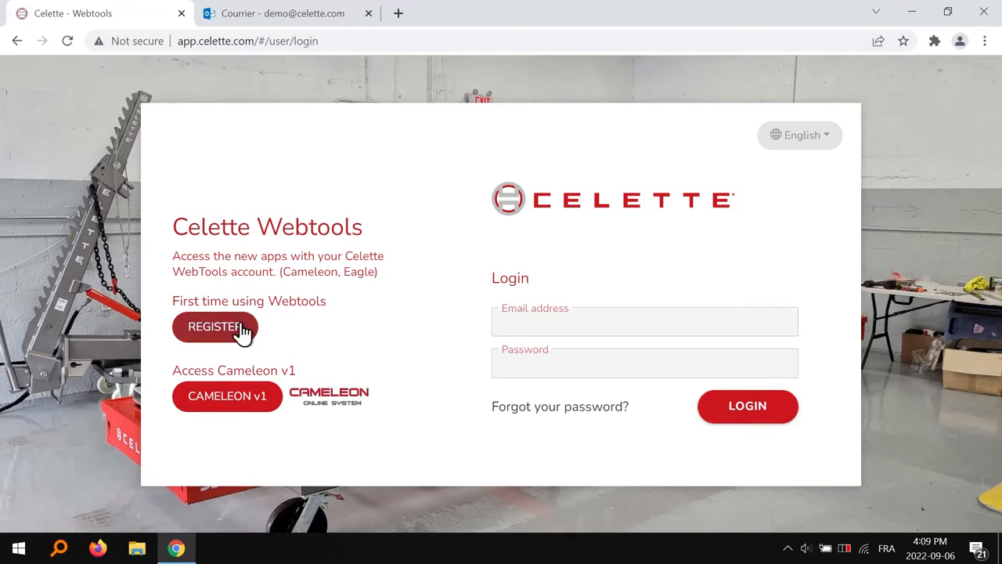
- Open the registration form and enter the first name, last name and e-mail address
{"action": "left_click", "coordinate": [224, 335]}
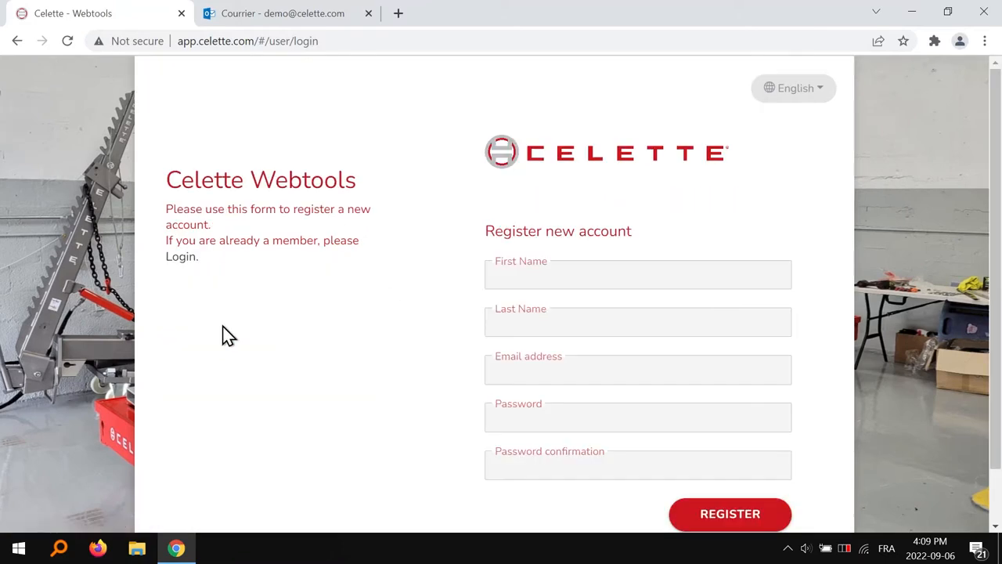
{"action": "left_click", "coordinate": [574, 275]}
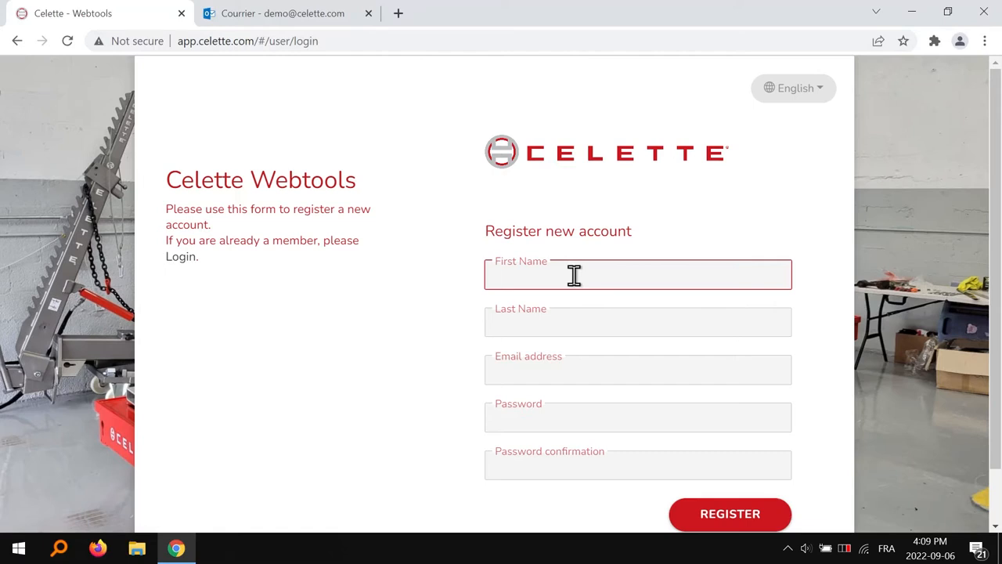
{"action": "type", "text": "John"}
{"action": "key", "text": "Tab"}
{"action": "type", "text": "Doe"}
{"action": "key", "text": "Tab"}
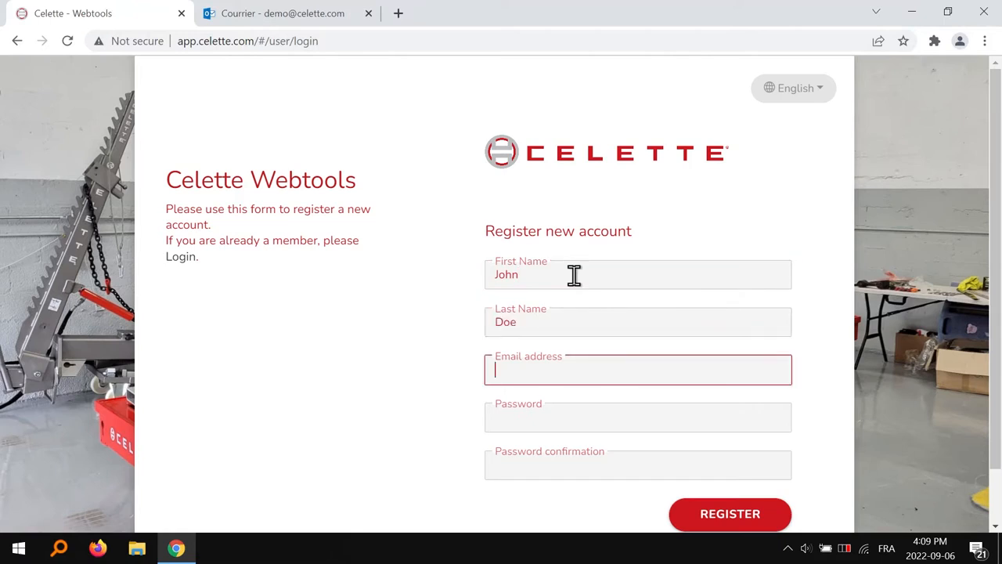
- Enter and confirm the account password, then submit the registration
{"action": "key", "text": "Tab"}
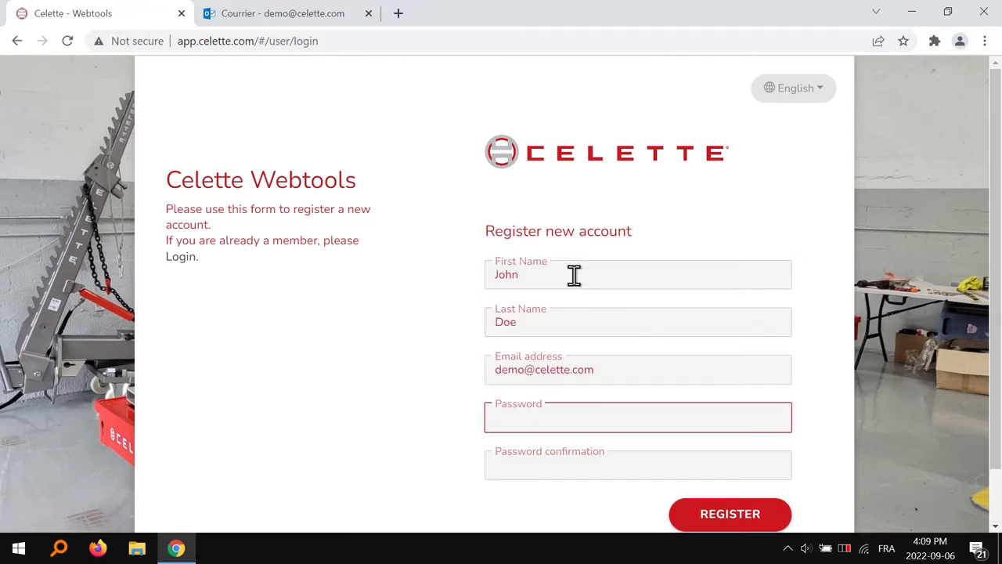
{"action": "type", "text": "••••••"}
{"action": "key", "text": "Tab"}
{"action": "type", "text": "••••••"}
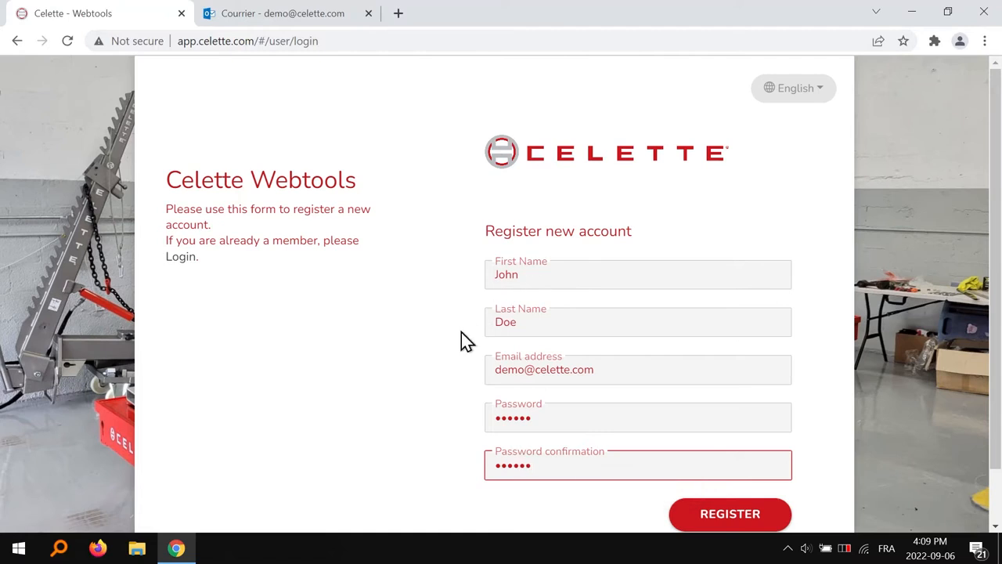
{"action": "left_click", "coordinate": [451, 342]}
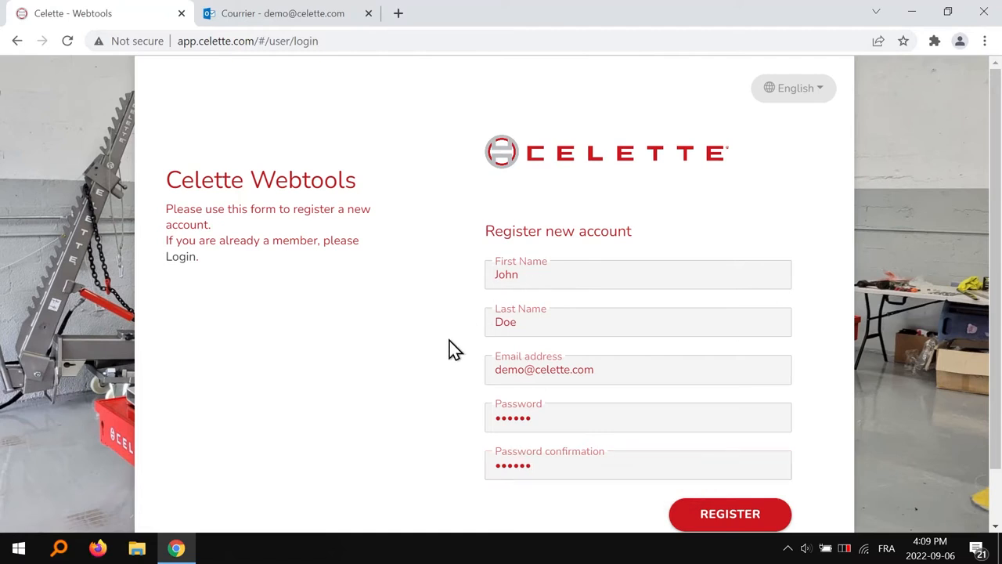
{"action": "left_click", "coordinate": [771, 515]}
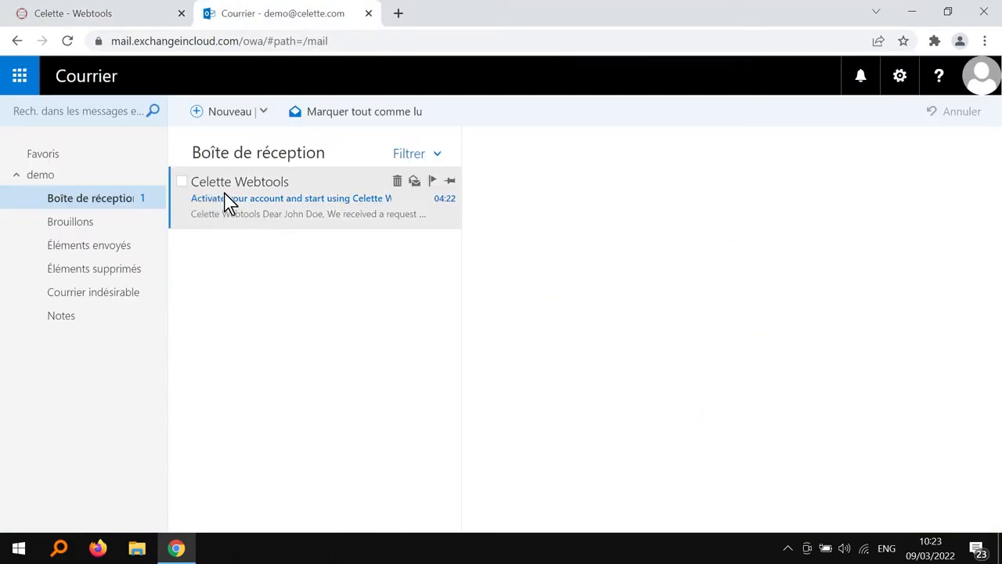
- Open the Celette Webtools activation email and follow its 'Activate your account' link
{"action": "left_click", "coordinate": [350, 199]}
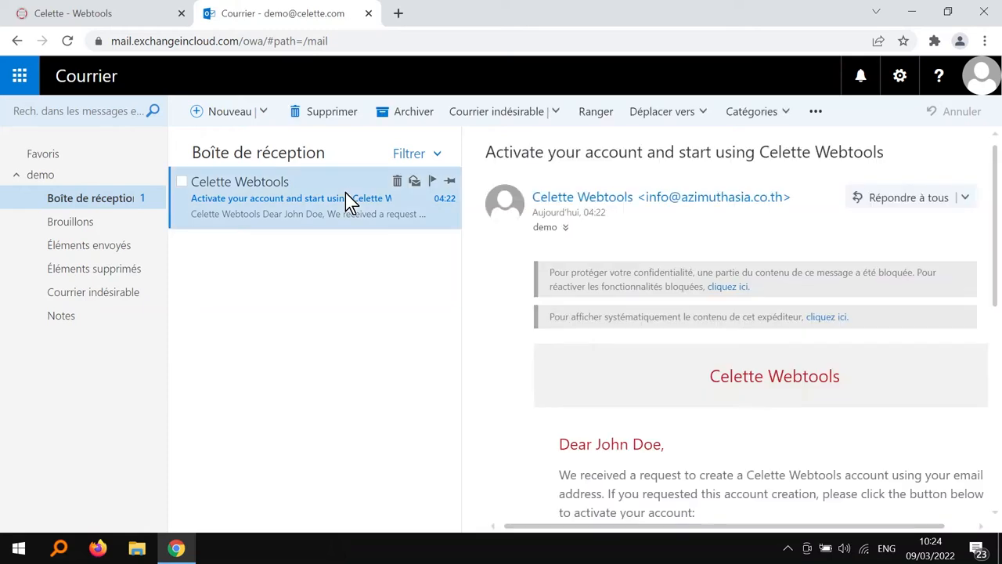
{"action": "scroll", "coordinate": [516, 305], "scroll_direction": "down", "scroll_amount": 5}
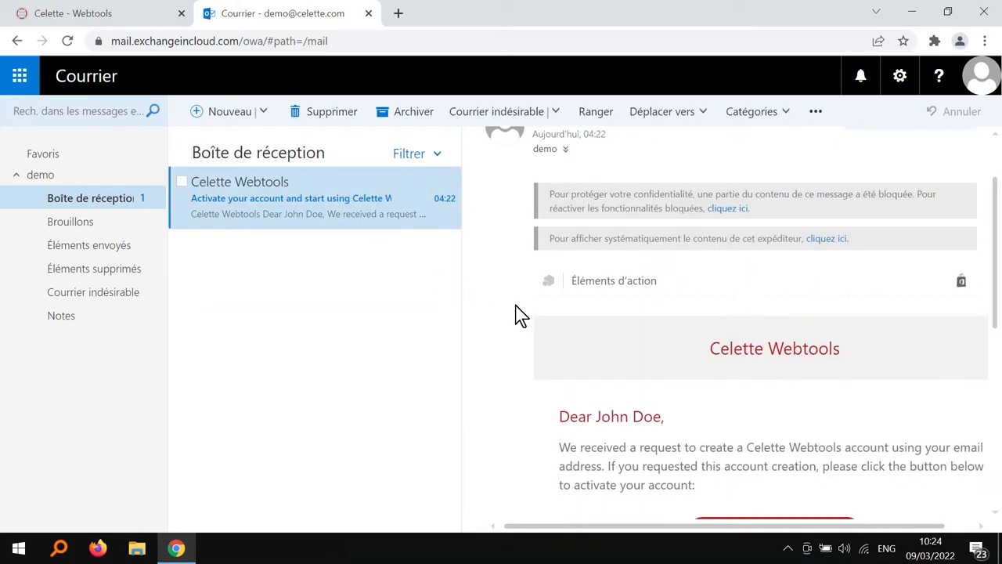
{"action": "scroll", "coordinate": [519, 314], "scroll_direction": "down", "scroll_amount": 2}
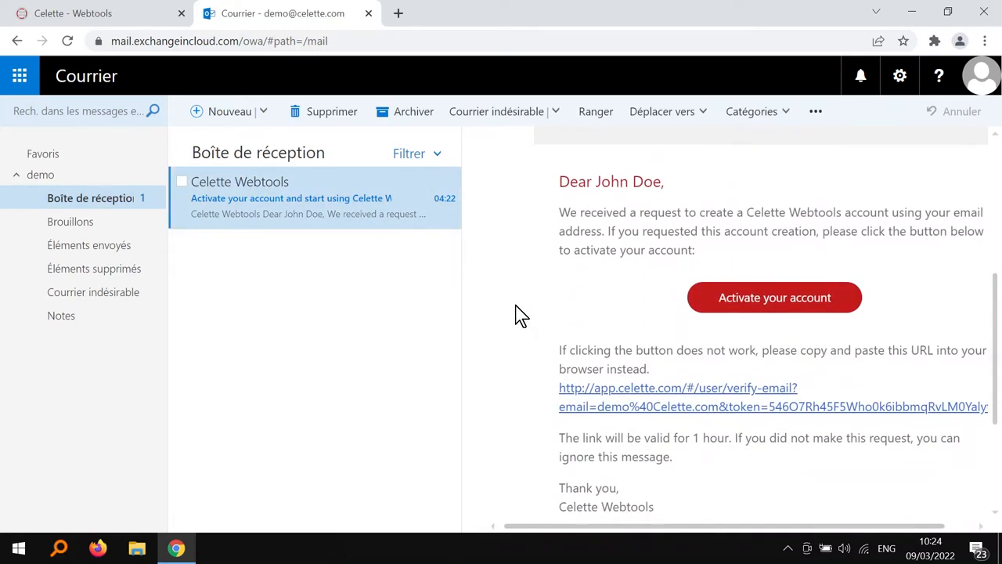
{"action": "left_click", "coordinate": [775, 310]}
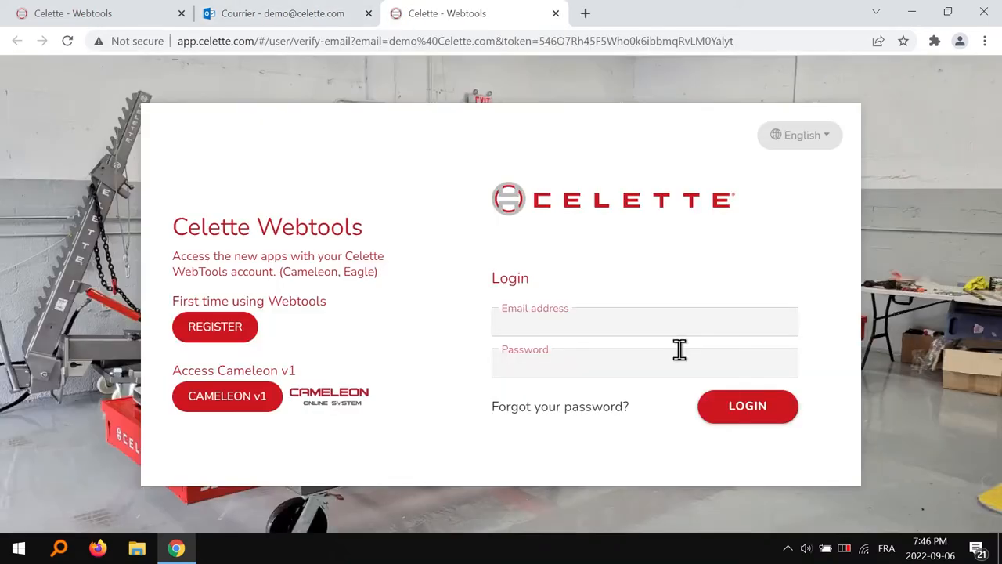
- Log in with the registered e-mail address and account password
{"action": "left_click", "coordinate": [660, 313]}
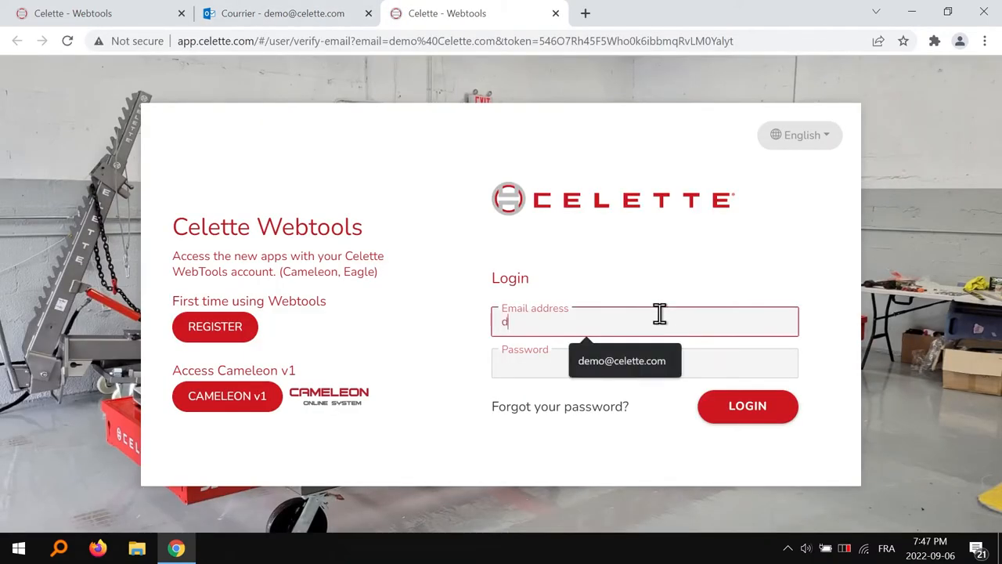
{"action": "key", "text": "Tab"}
{"action": "type", "text": "******"}
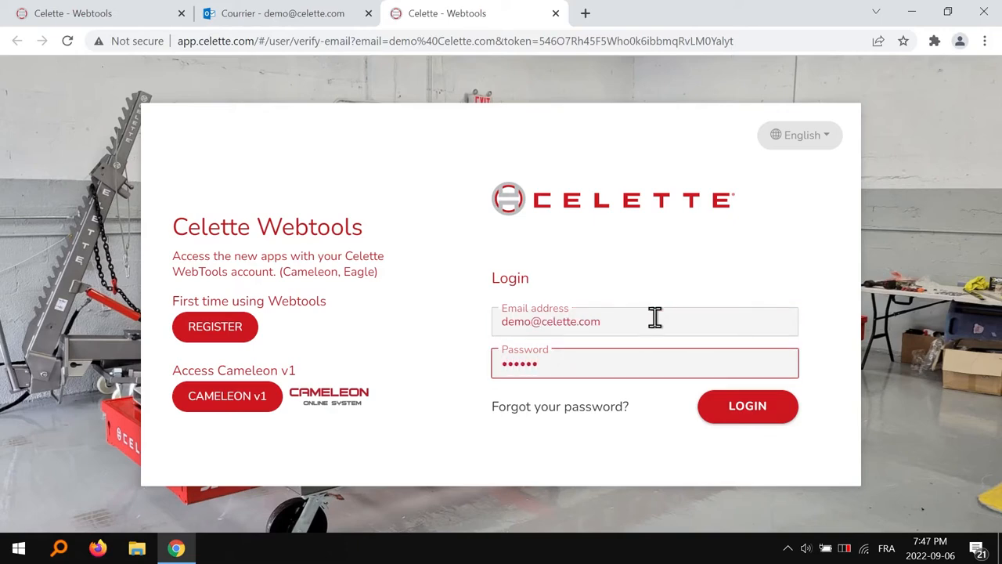
{"action": "left_click", "coordinate": [743, 415]}
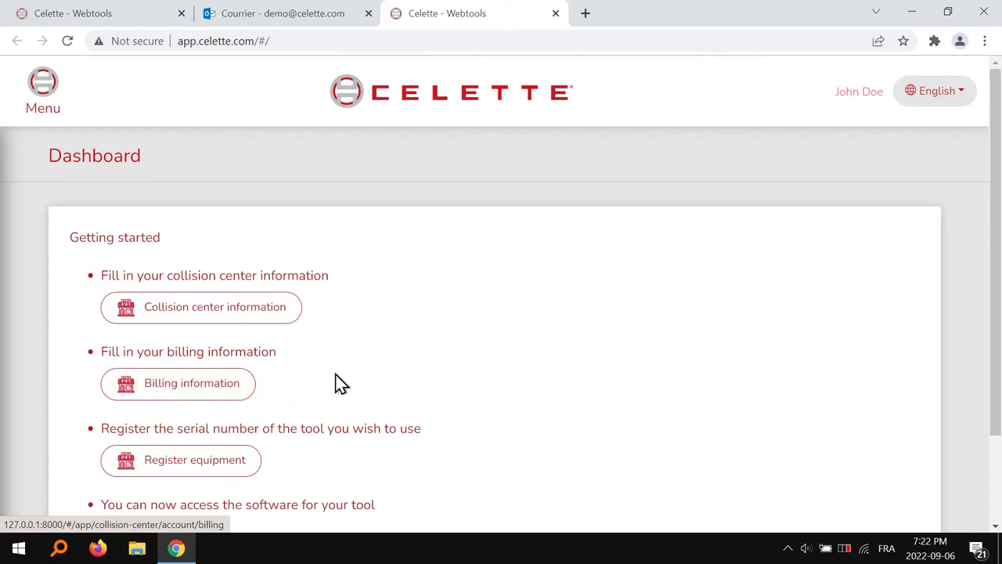
- Go to Collision center > Account and choose 'Add collision center information'
{"action": "scroll", "coordinate": [423, 368], "scroll_direction": "down", "scroll_amount": 3}
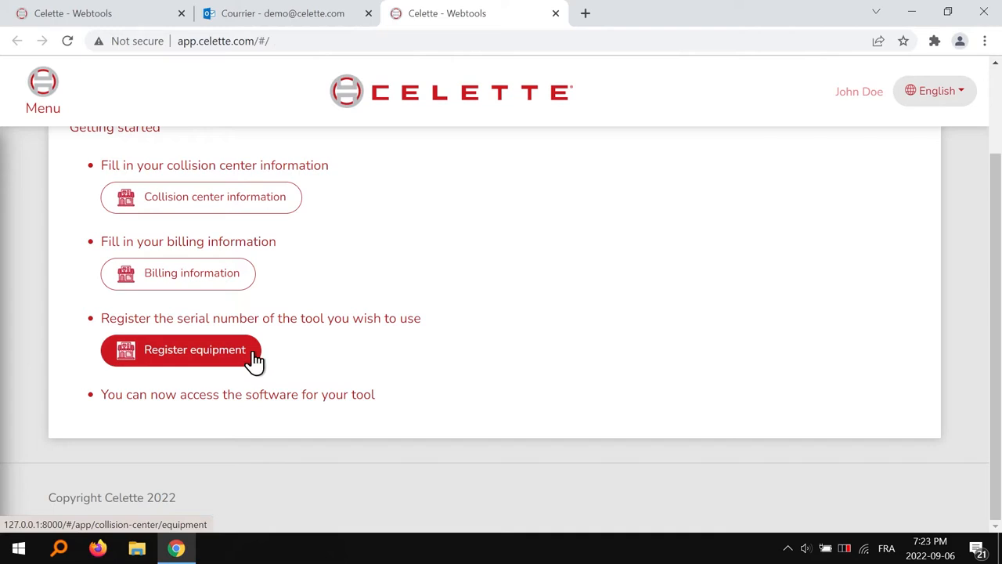
{"action": "scroll", "coordinate": [290, 359], "scroll_direction": "up", "scroll_amount": 1}
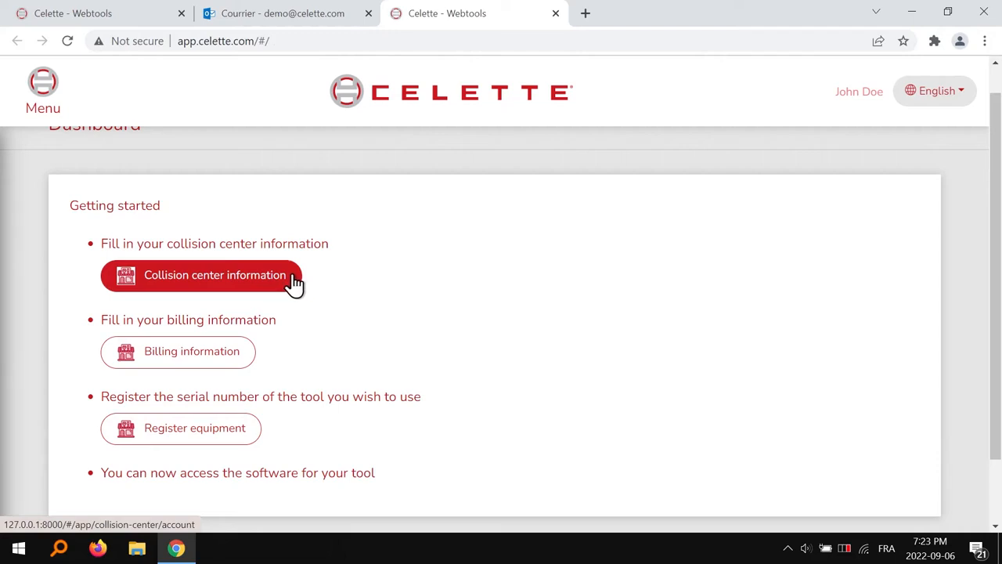
{"action": "left_click", "coordinate": [42, 106]}
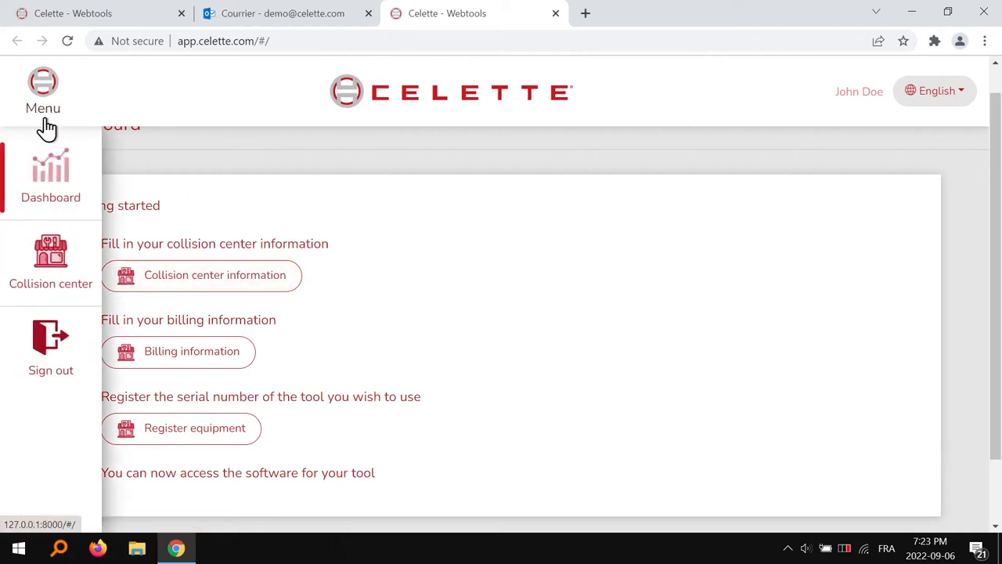
{"action": "left_click", "coordinate": [41, 268]}
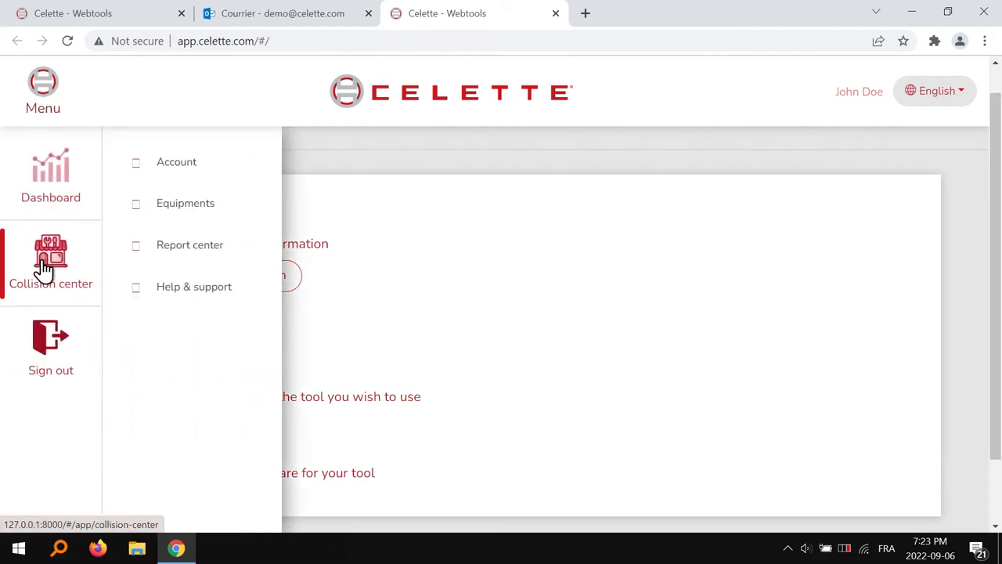
{"action": "left_click", "coordinate": [178, 165]}
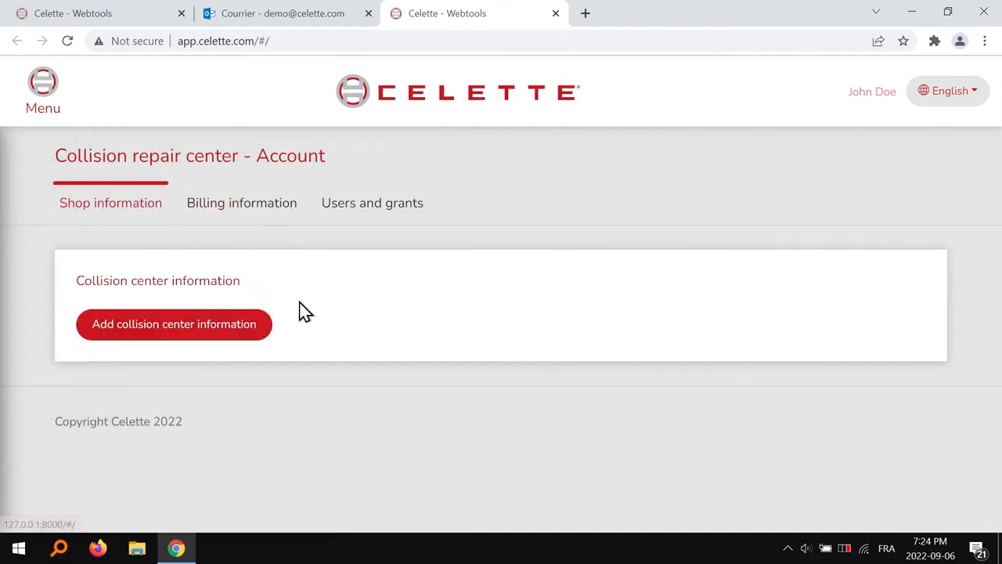
{"action": "left_click", "coordinate": [241, 323]}
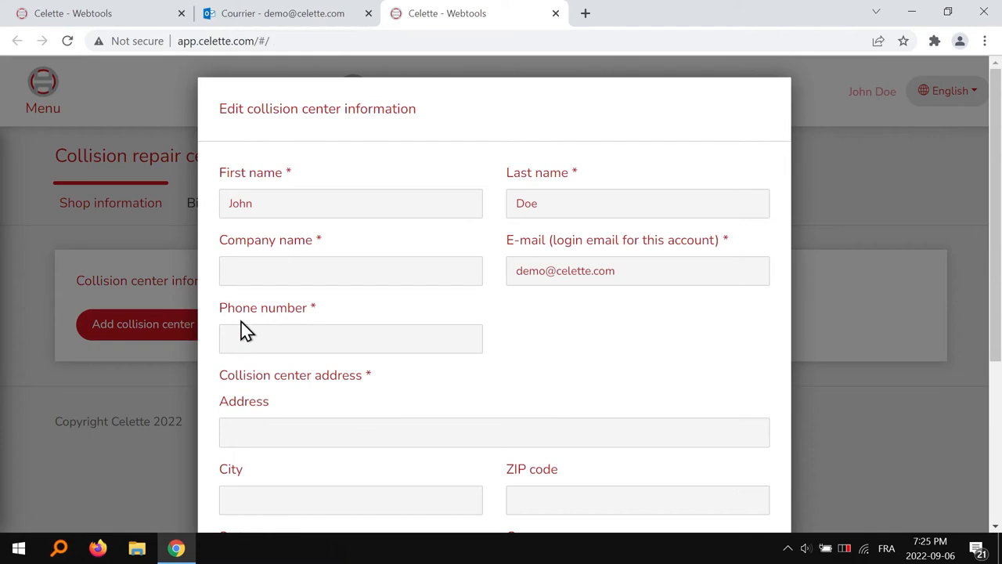
- Enter company name 'Celette', the shop's phone number and its street address
{"action": "left_click", "coordinate": [275, 268]}
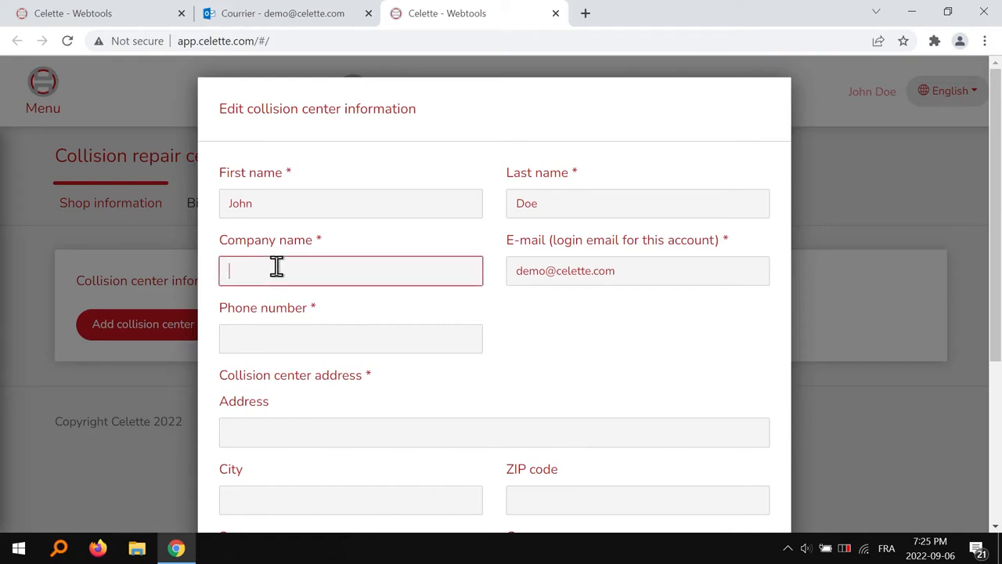
{"action": "type", "text": "Celette"}
{"action": "key", "text": "Tab"}
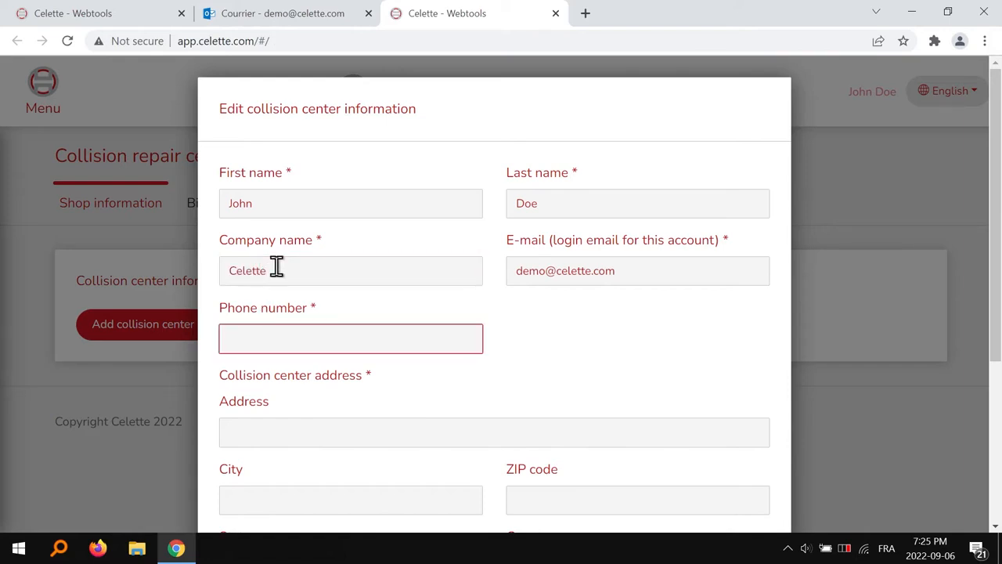
{"action": "type", "text": "0102030405"}
{"action": "scroll", "coordinate": [391, 321], "scroll_direction": "down", "scroll_amount": 1}
{"action": "left_click", "coordinate": [412, 349]}
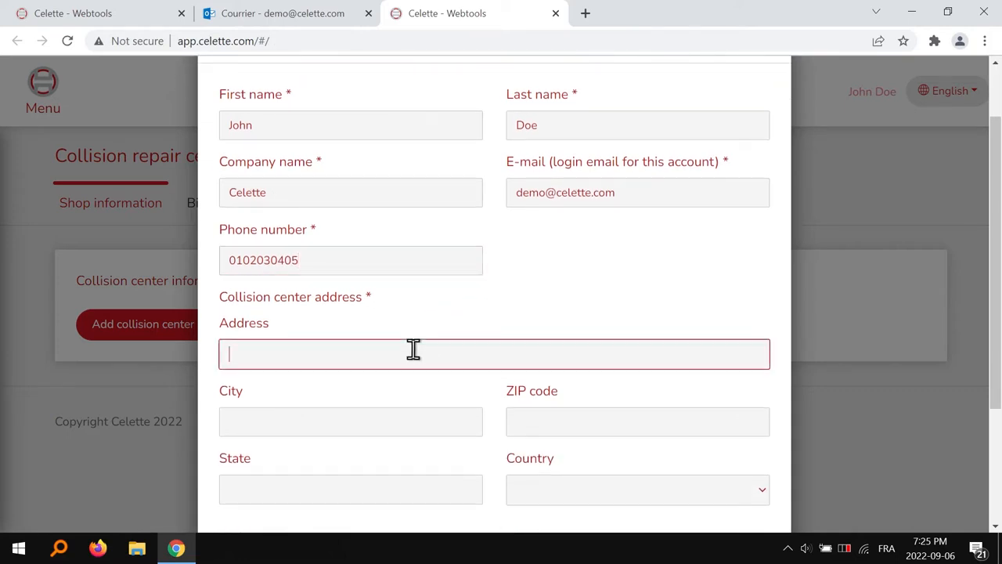
{"action": "type", "text": "3, avenue Marcelin Berthelot"}
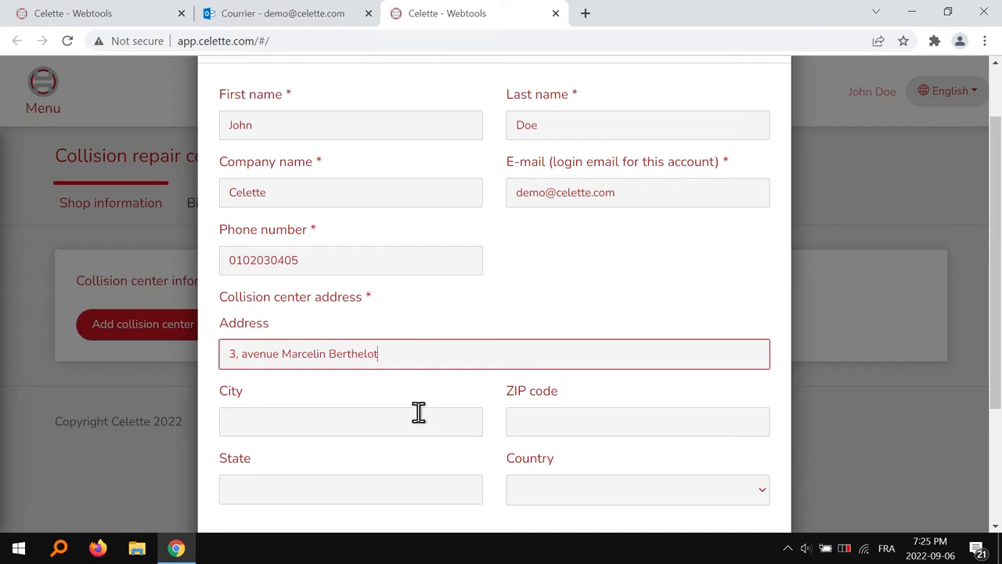
- Fill in the city, ZIP code and state, and select France as the country
{"action": "left_click", "coordinate": [418, 413]}
{"action": "type", "text": "Vienne"}
{"action": "key", "text": "Tab"}
{"action": "type", "text": "3"}
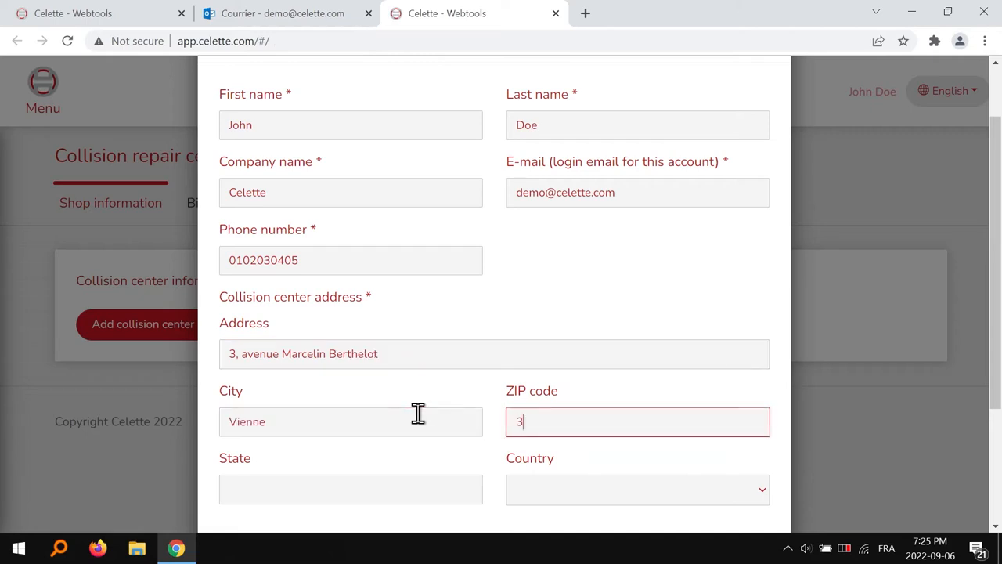
{"action": "type", "text": "8200"}
{"action": "left_click", "coordinate": [409, 490]}
{"action": "type", "text": "I"}
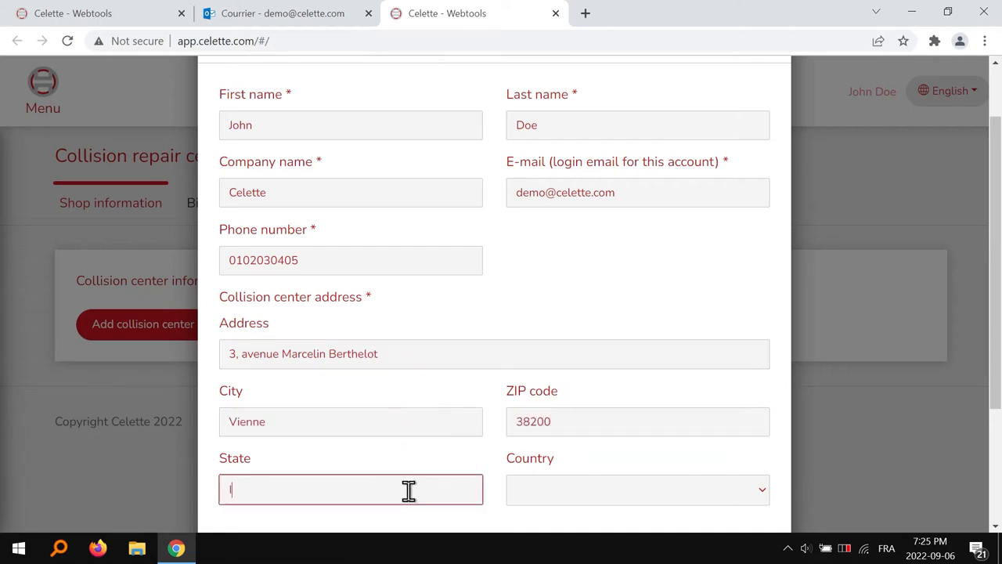
{"action": "type", "text": "sere"}
{"action": "left_click", "coordinate": [614, 489]}
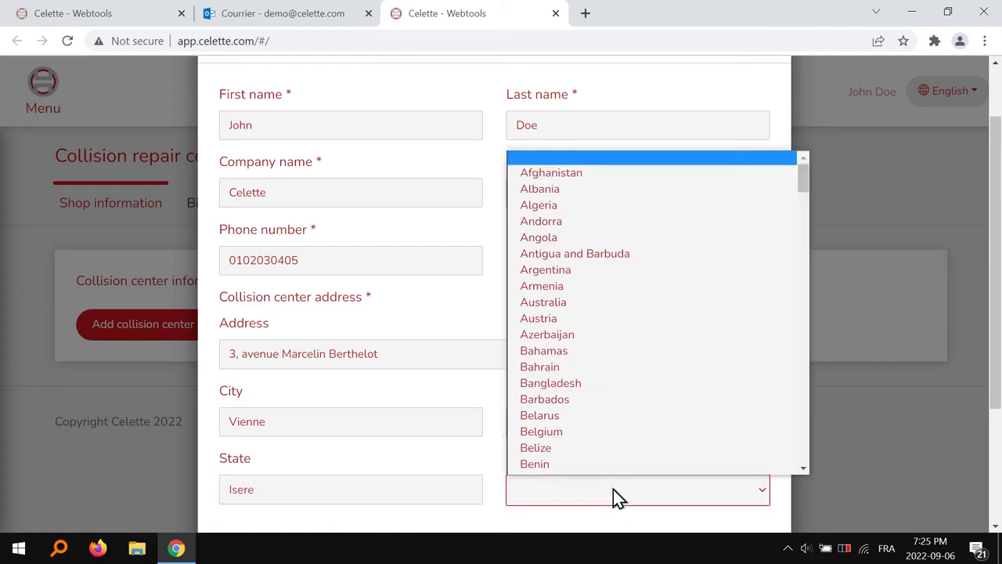
{"action": "type", "text": "fr"}
{"action": "key", "text": "Return"}
- Submit the collision center details and return to the Dashboard
{"action": "scroll", "coordinate": [671, 470], "scroll_direction": "down", "scroll_amount": 3}
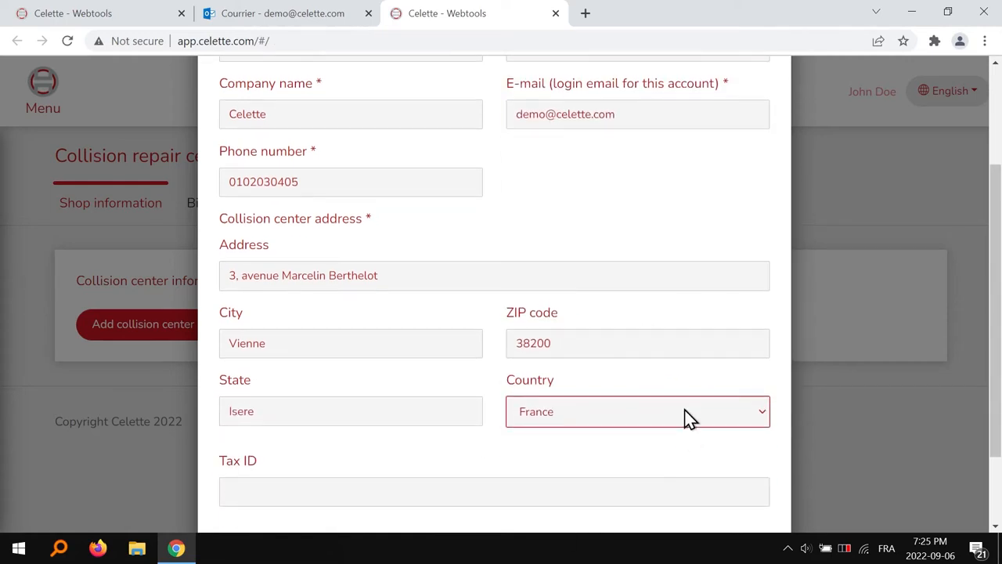
{"action": "left_click", "coordinate": [740, 505]}
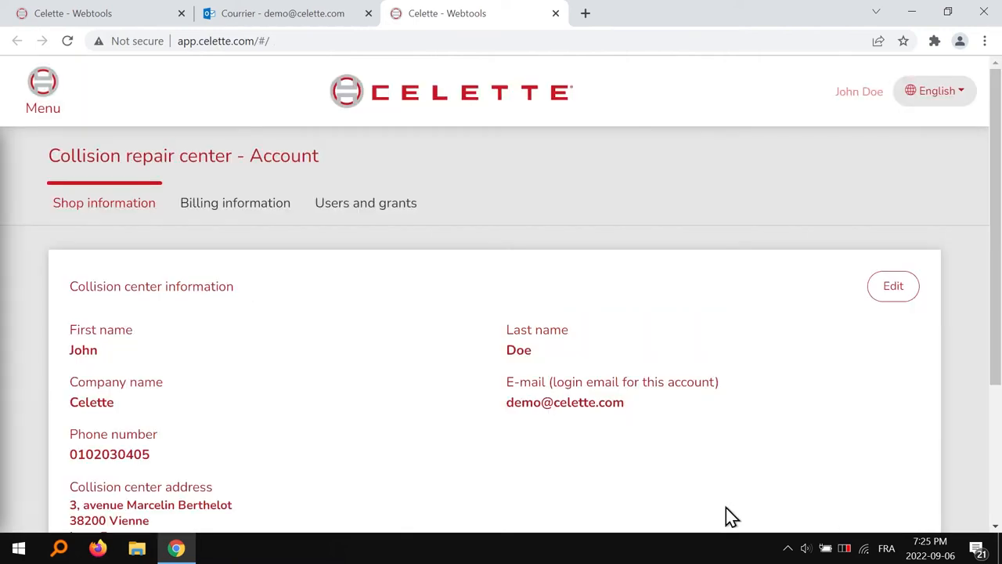
{"action": "scroll", "coordinate": [726, 508], "scroll_direction": "down", "scroll_amount": 1}
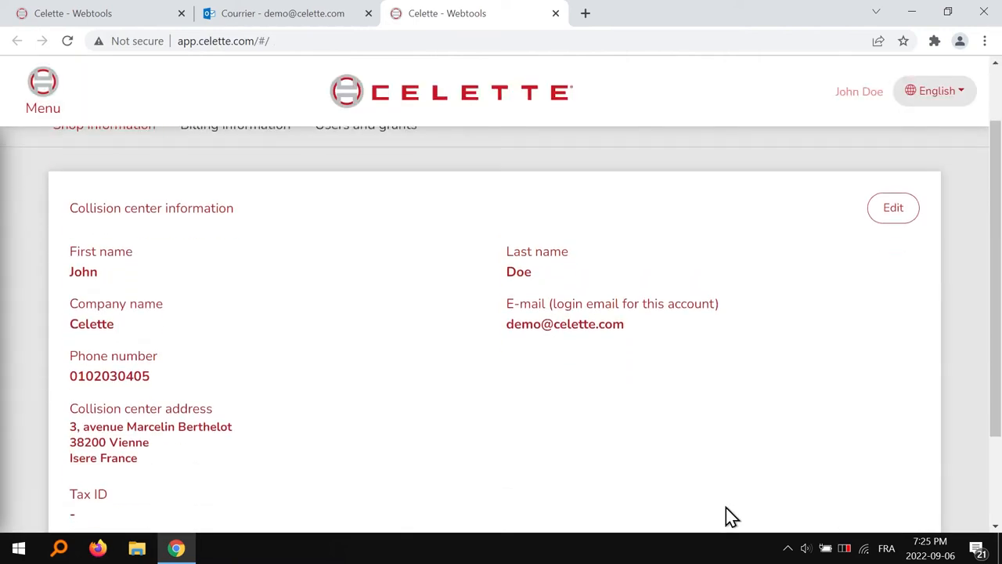
{"action": "scroll", "coordinate": [726, 508], "scroll_direction": "up", "scroll_amount": 1}
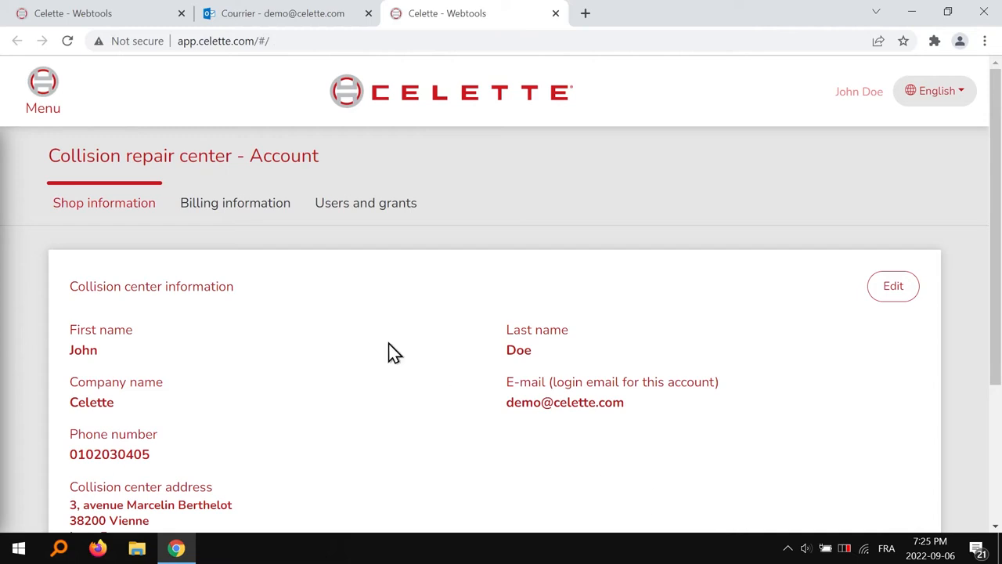
{"action": "left_click", "coordinate": [41, 98]}
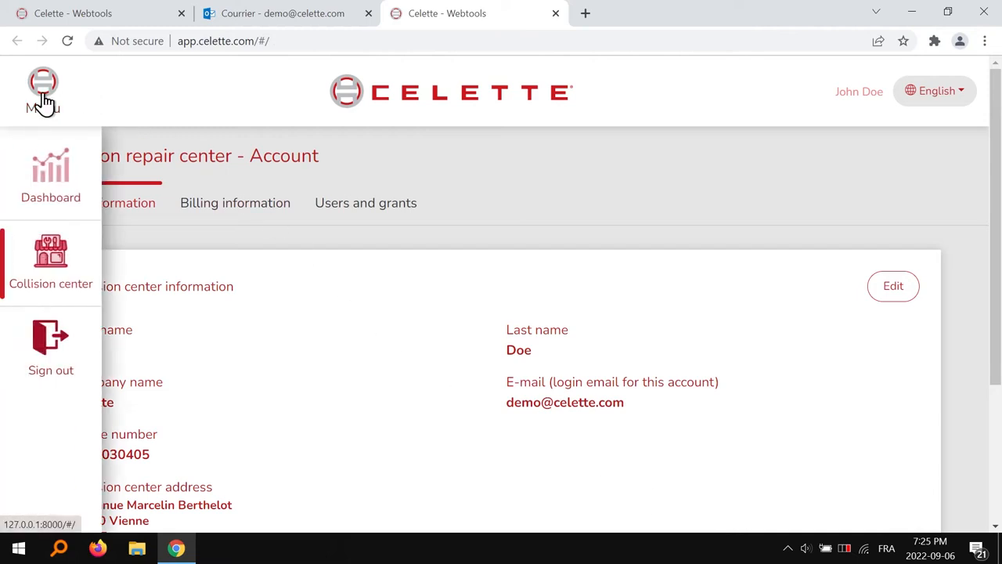
{"action": "left_click", "coordinate": [51, 210]}
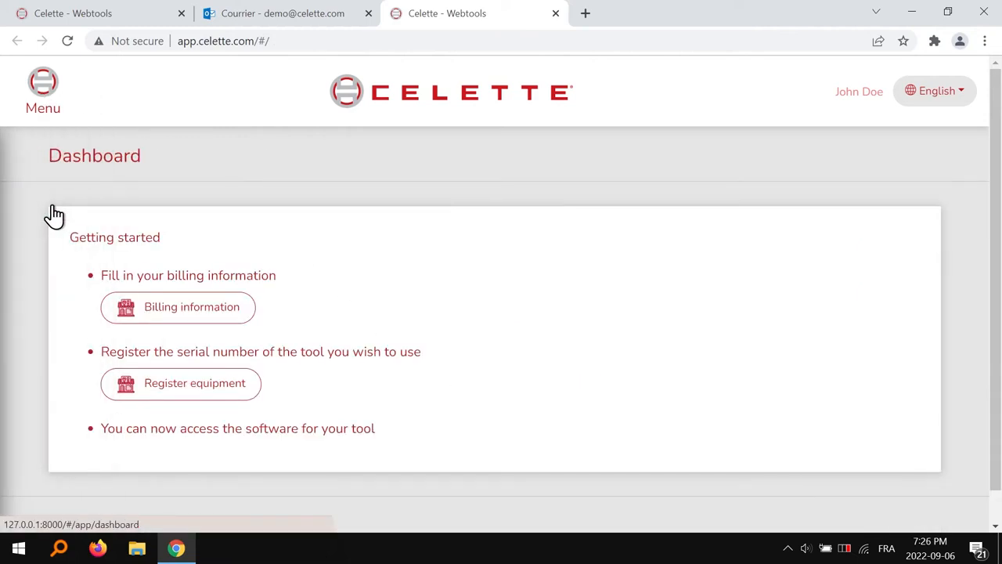
- Add a billing contact filled with the same values as the bodyshop info and save it
{"action": "left_click", "coordinate": [159, 308]}
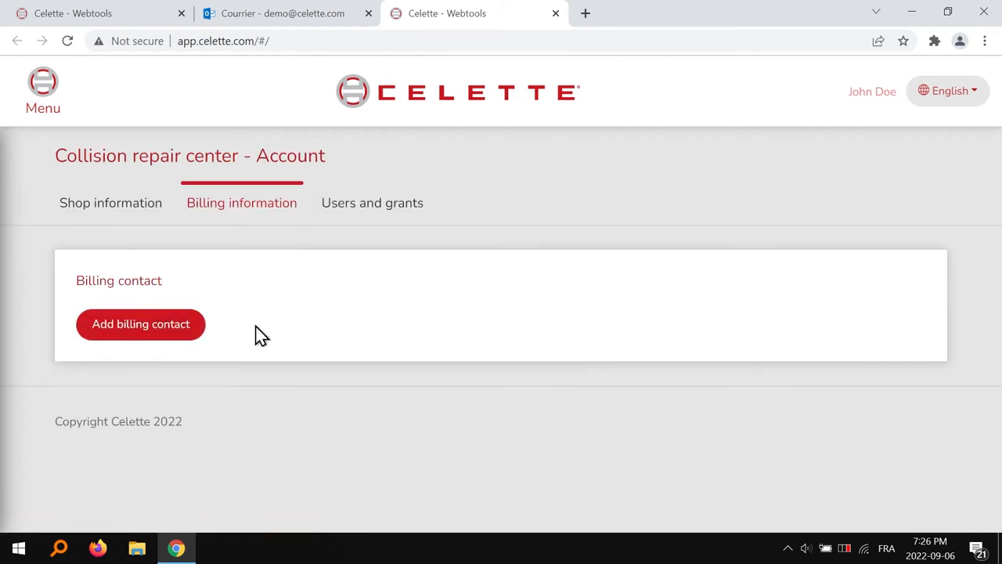
{"action": "left_click", "coordinate": [188, 326]}
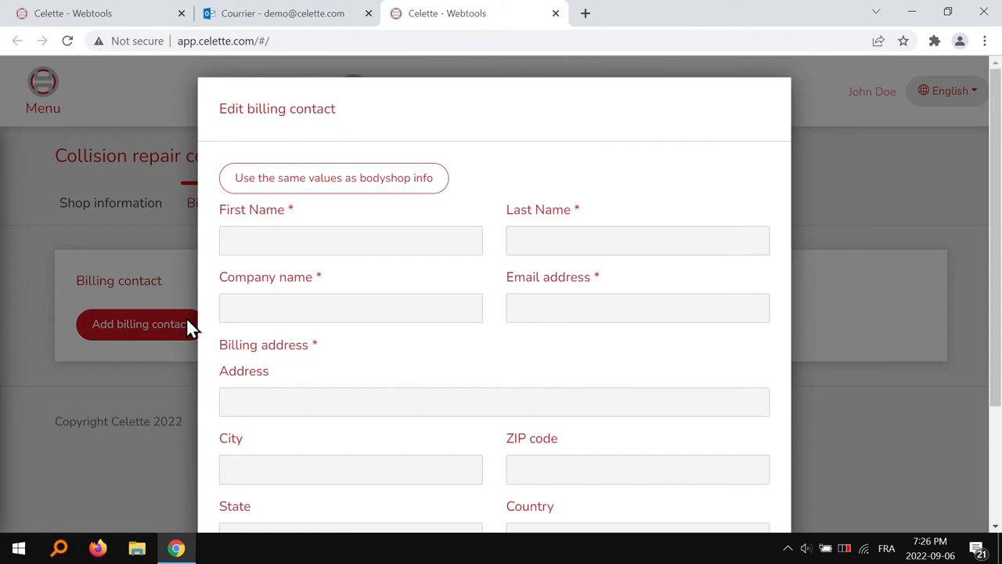
{"action": "left_click", "coordinate": [377, 190]}
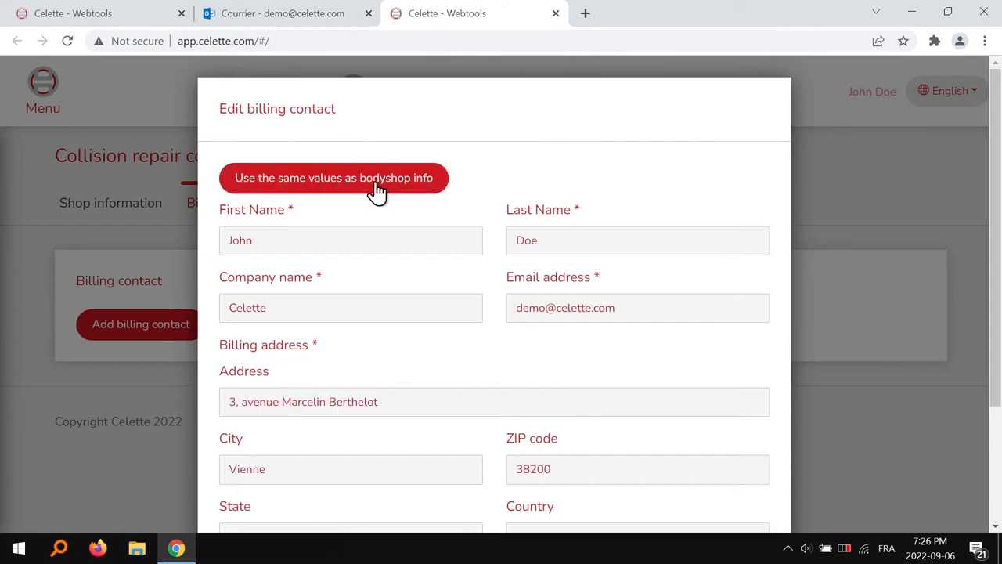
{"action": "scroll", "coordinate": [783, 209], "scroll_direction": "down", "scroll_amount": 1}
{"action": "scroll", "coordinate": [782, 210], "scroll_direction": "down", "scroll_amount": 1}
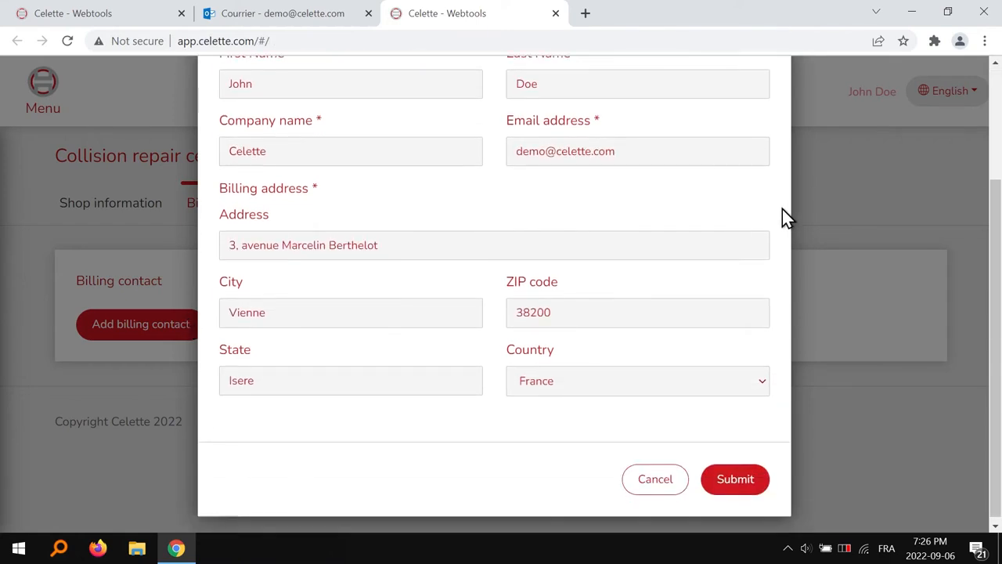
{"action": "left_click", "coordinate": [749, 487]}
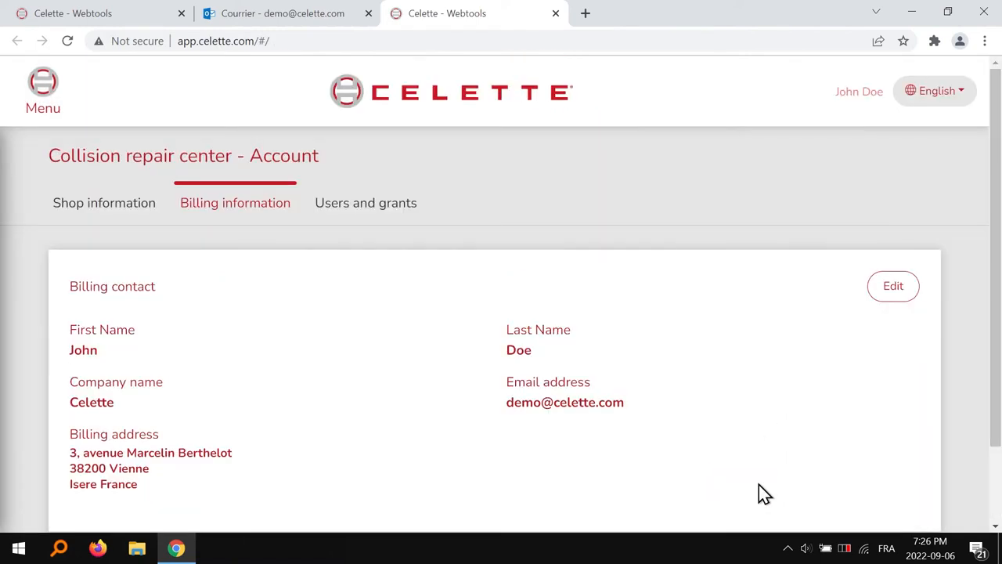
{"action": "left_click", "coordinate": [49, 100]}
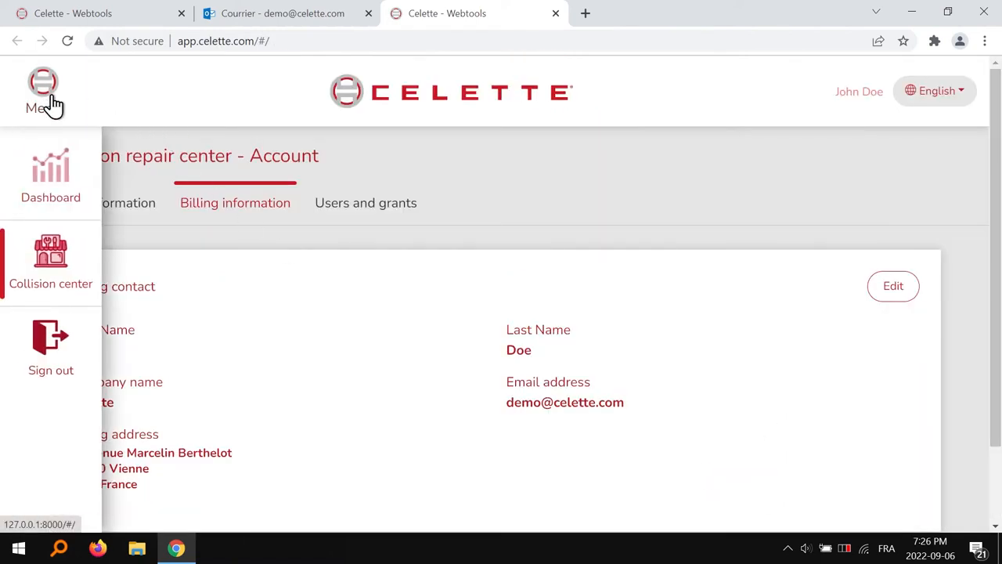
- Return to the Dashboard, then navigate to Collision center > Equipments
{"action": "left_click", "coordinate": [61, 184]}
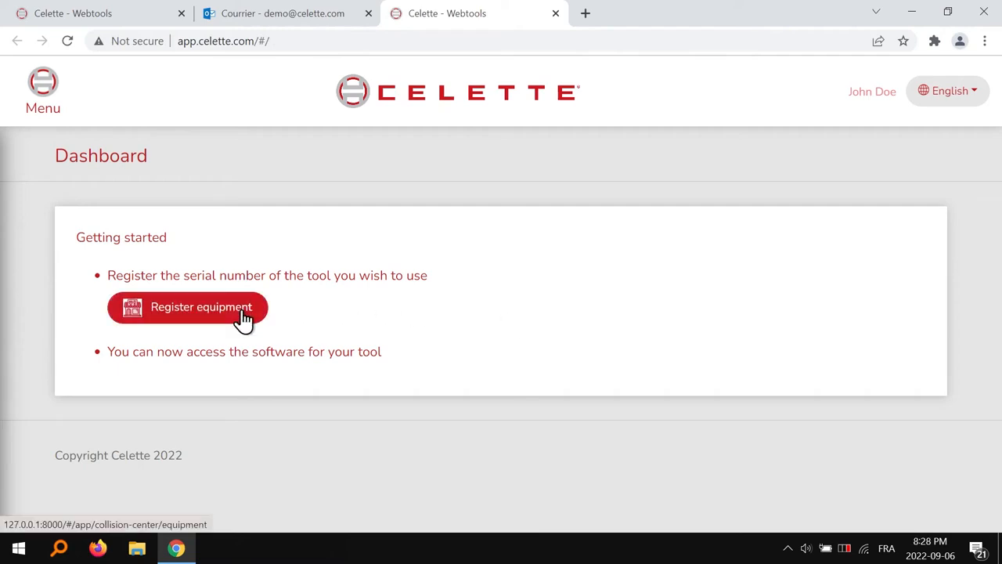
{"action": "left_click", "coordinate": [48, 102]}
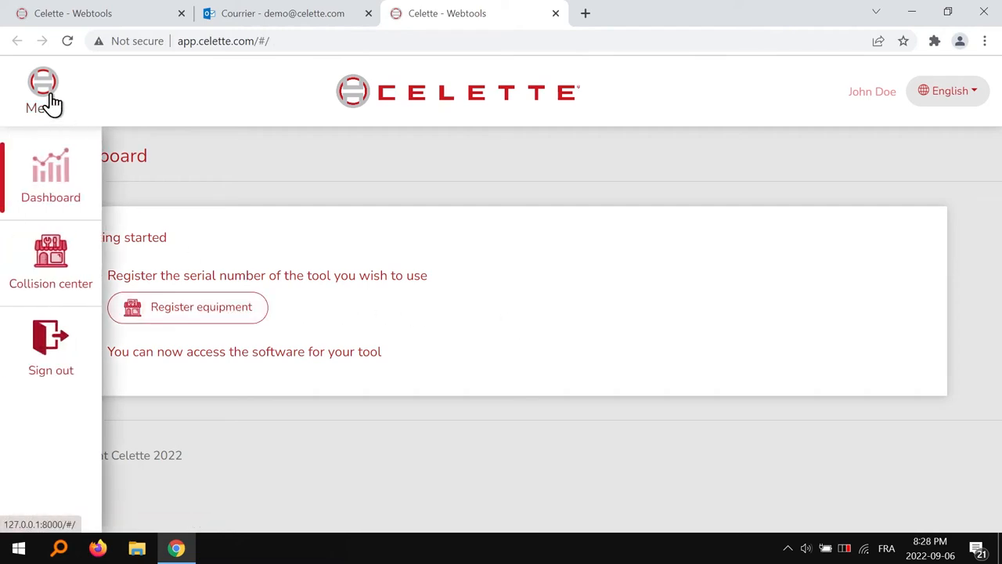
{"action": "left_click", "coordinate": [56, 263]}
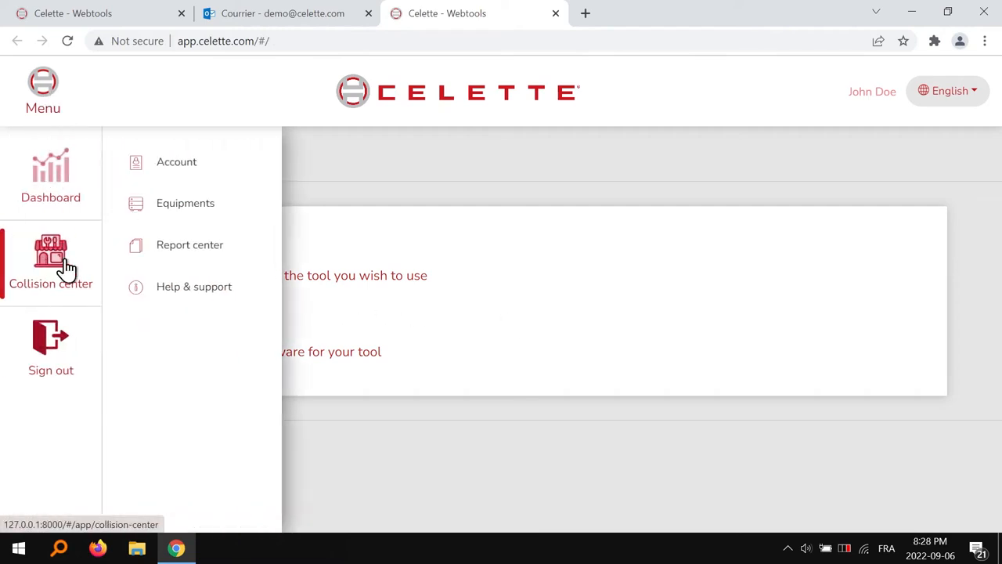
{"action": "left_click", "coordinate": [185, 206]}
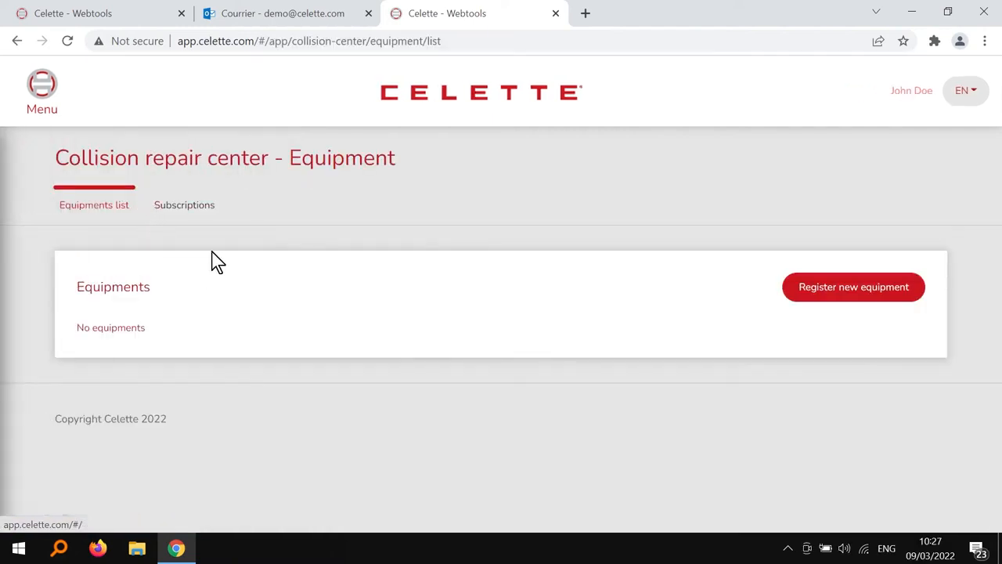
- Open the Register new equipment dialog, try e-mail activation, then return to activation-code mode
{"action": "left_click", "coordinate": [856, 308]}
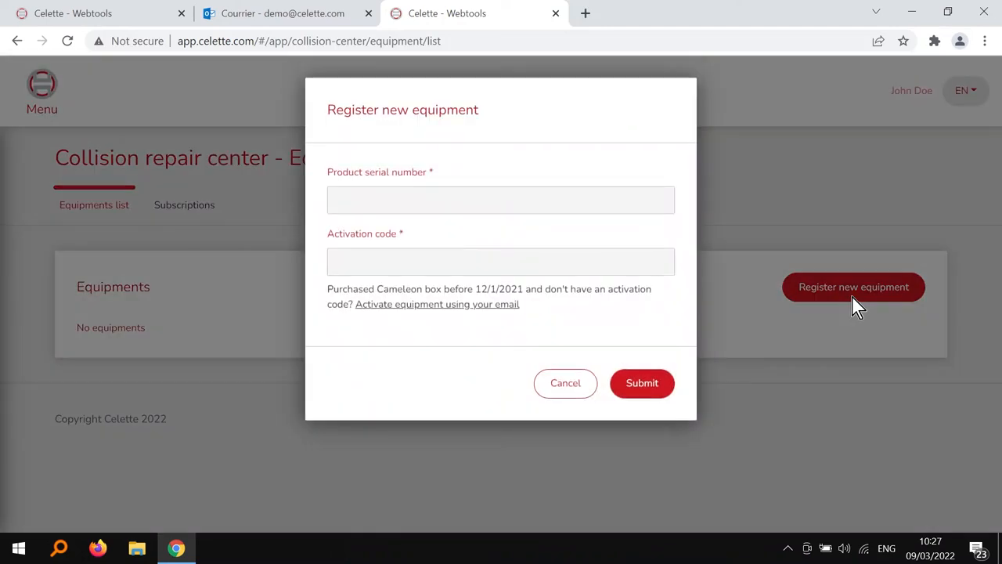
{"action": "left_click", "coordinate": [534, 199]}
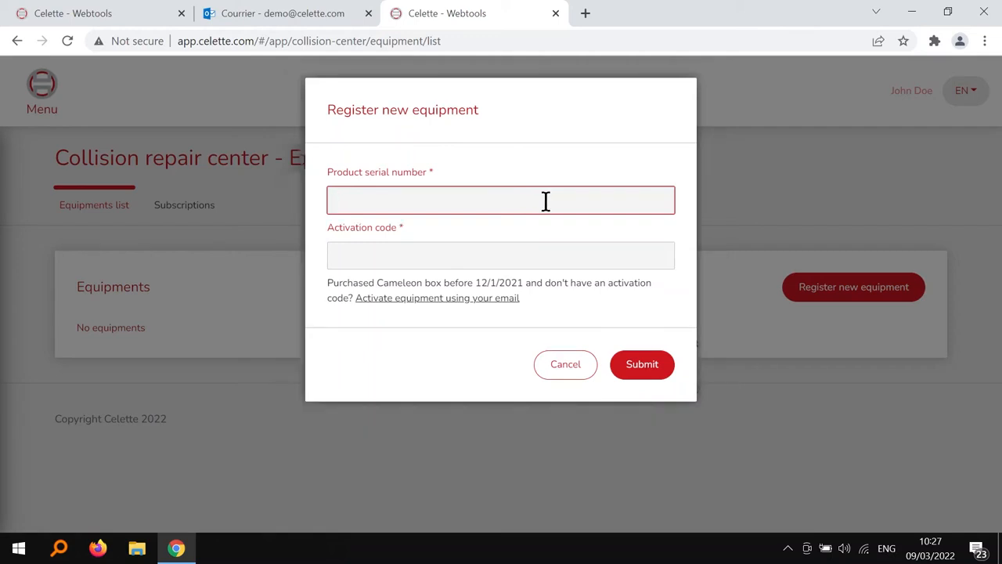
{"action": "left_click", "coordinate": [503, 303]}
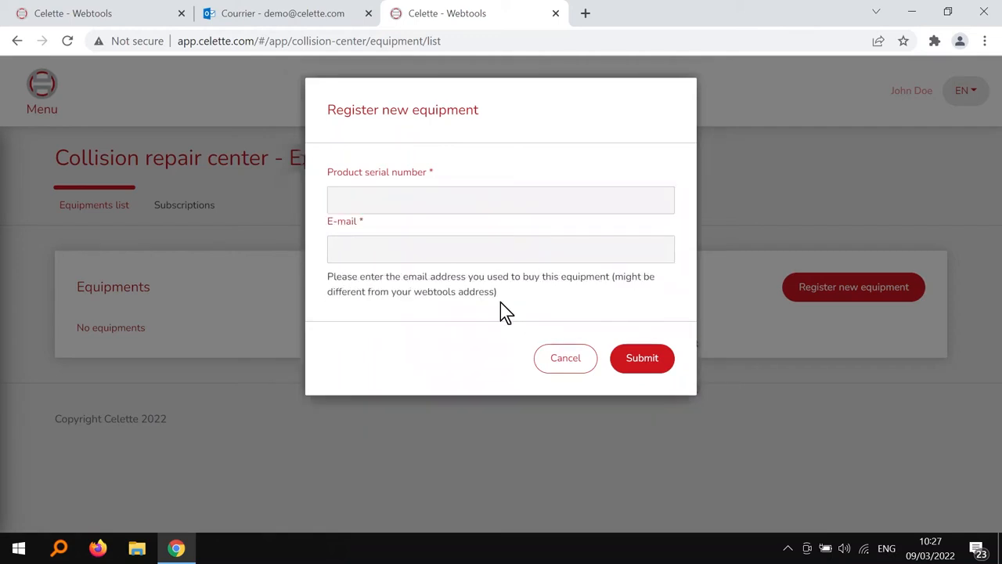
{"action": "left_click", "coordinate": [472, 201]}
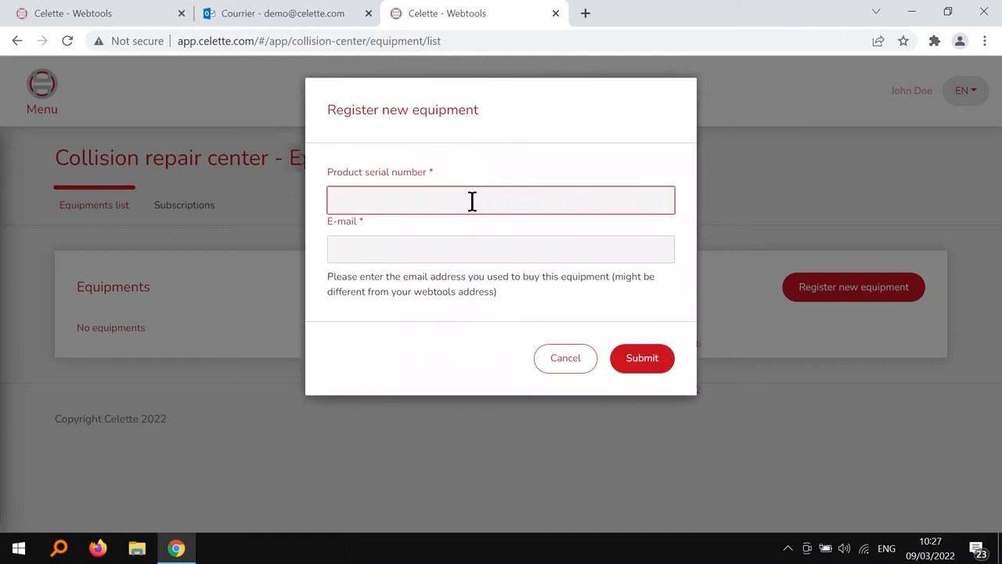
{"action": "left_click", "coordinate": [468, 254]}
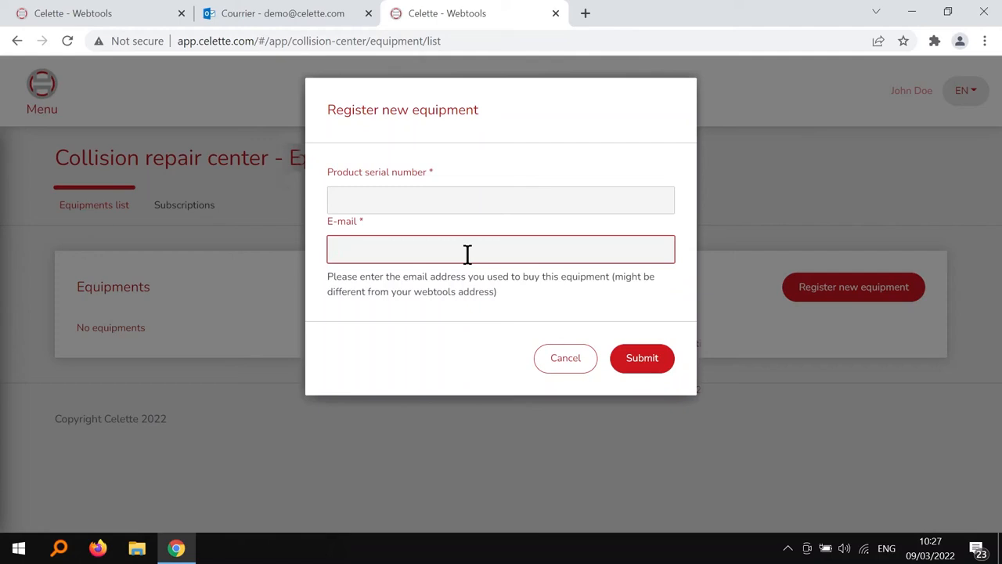
{"action": "left_click", "coordinate": [578, 354]}
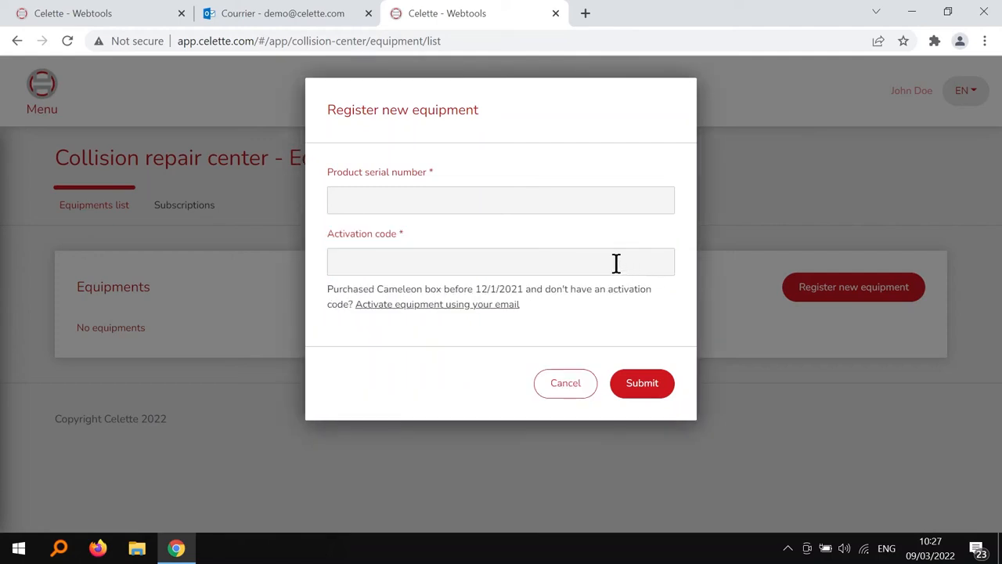
{"action": "left_click", "coordinate": [535, 200]}
{"action": "type", "text": "9999"}
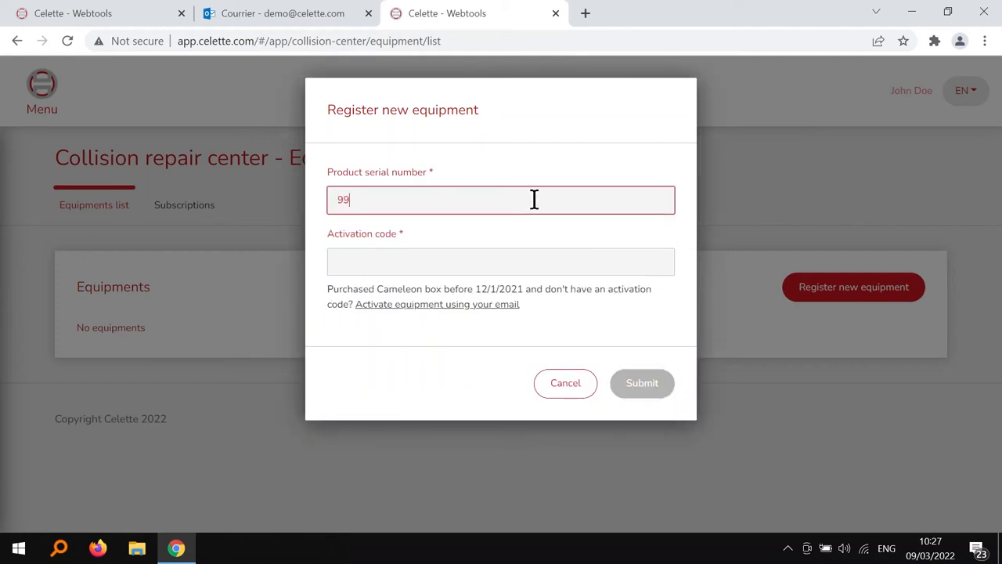
{"action": "left_click", "coordinate": [541, 263]}
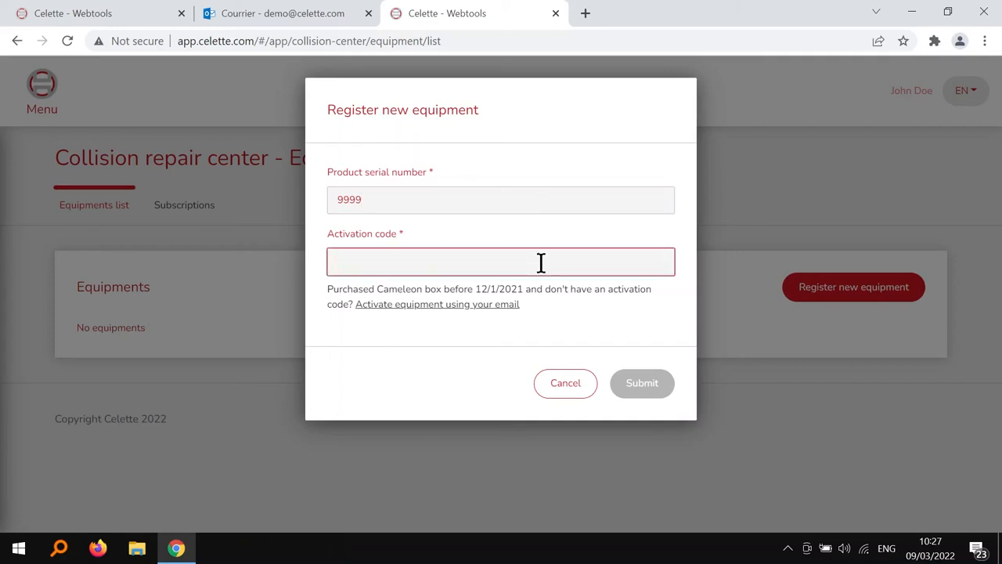
{"action": "type", "text": "1Q2W3E4R5T6Y7U8I"}
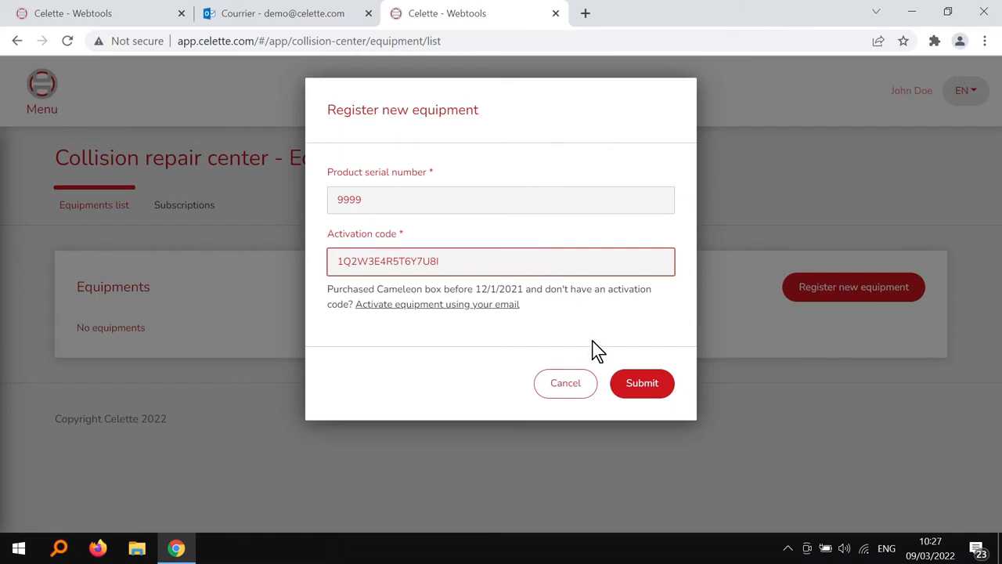
{"action": "left_click", "coordinate": [650, 391]}
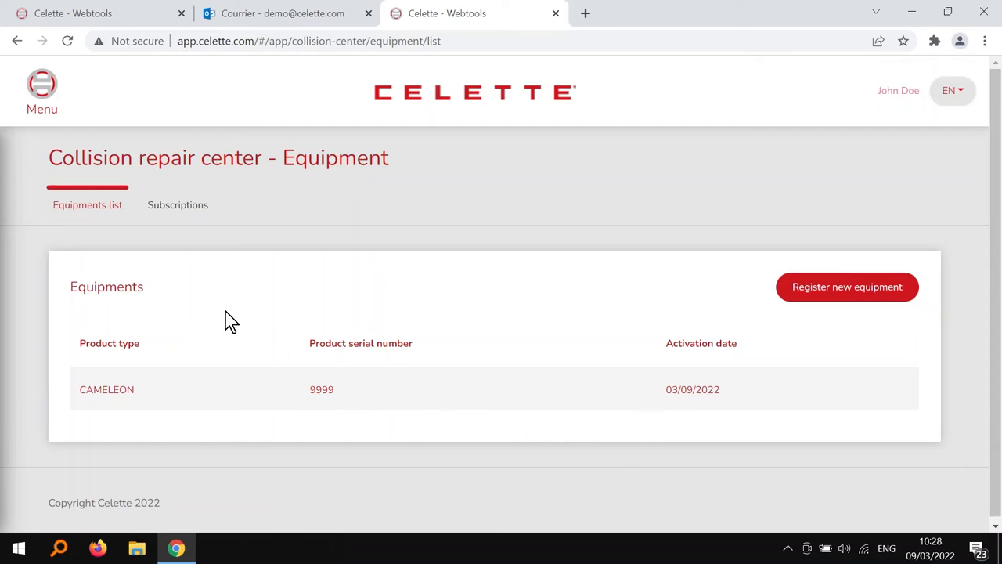
{"action": "left_click", "coordinate": [42, 102]}
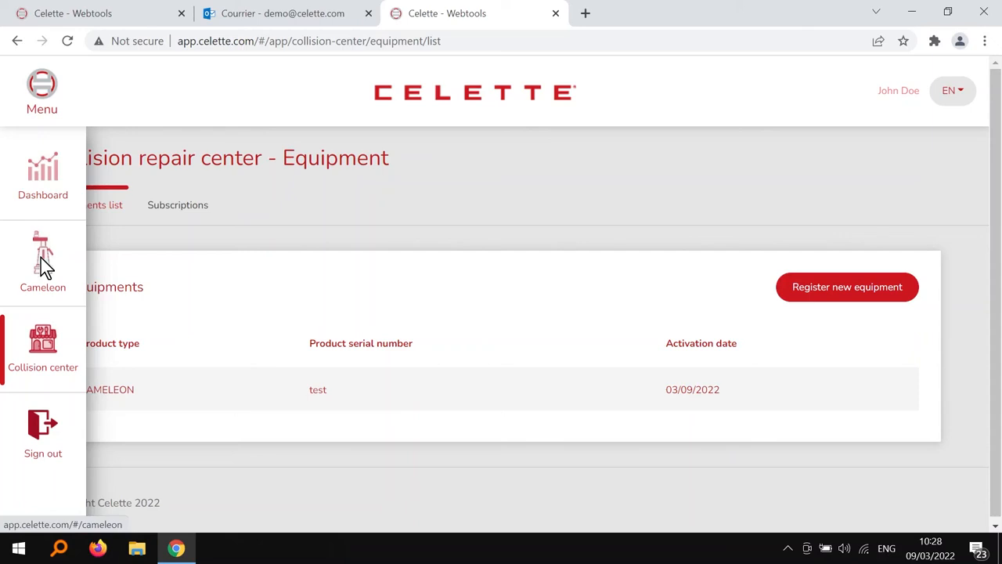
{"action": "left_click", "coordinate": [45, 266]}
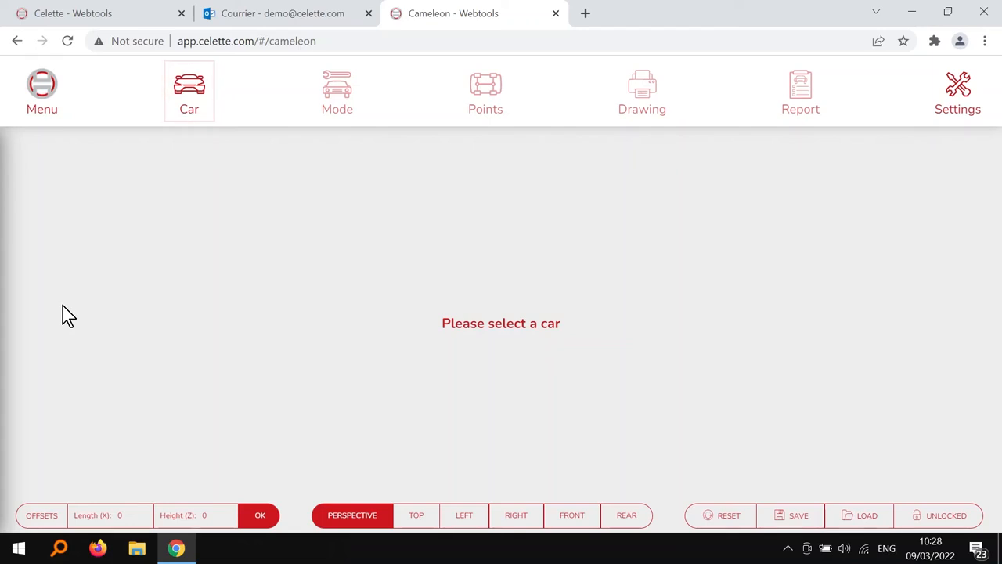
{"action": "left_click", "coordinate": [41, 88]}
{"action": "left_click", "coordinate": [47, 365]}
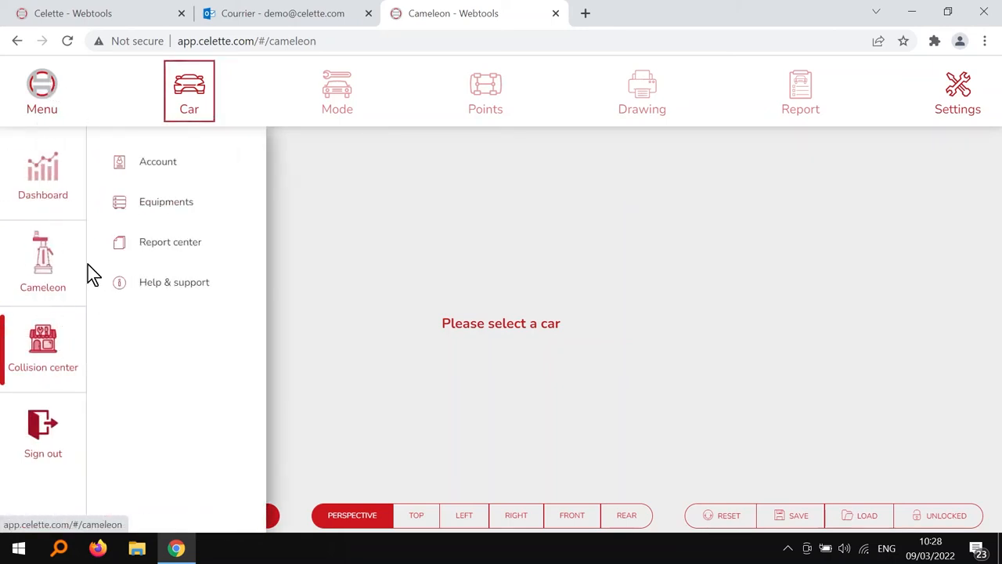
{"action": "left_click", "coordinate": [145, 205]}
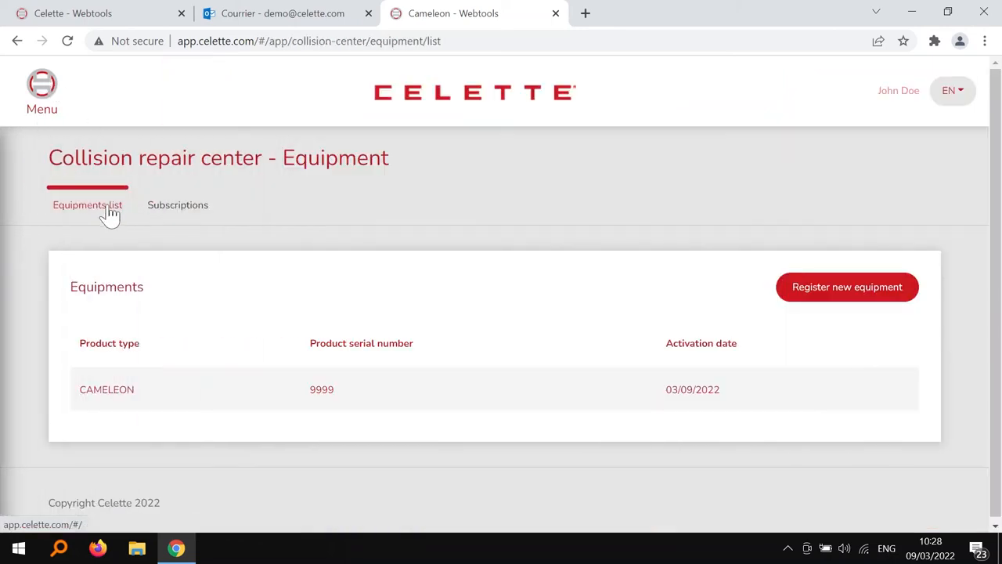
- Check Subscriptions, then open Collision center > Account through Billing information to Users and grants
{"action": "left_click", "coordinate": [178, 216]}
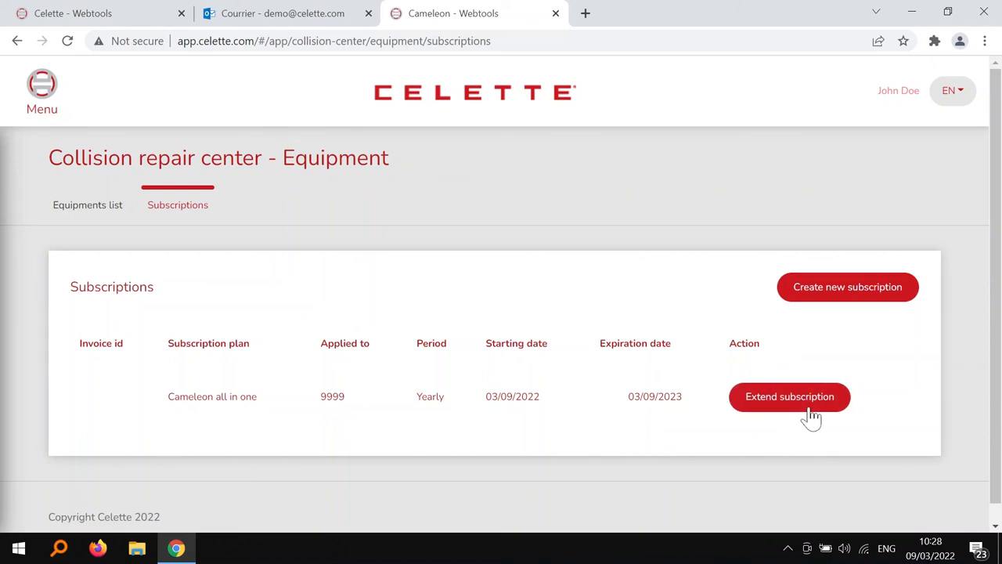
{"action": "left_click", "coordinate": [43, 105]}
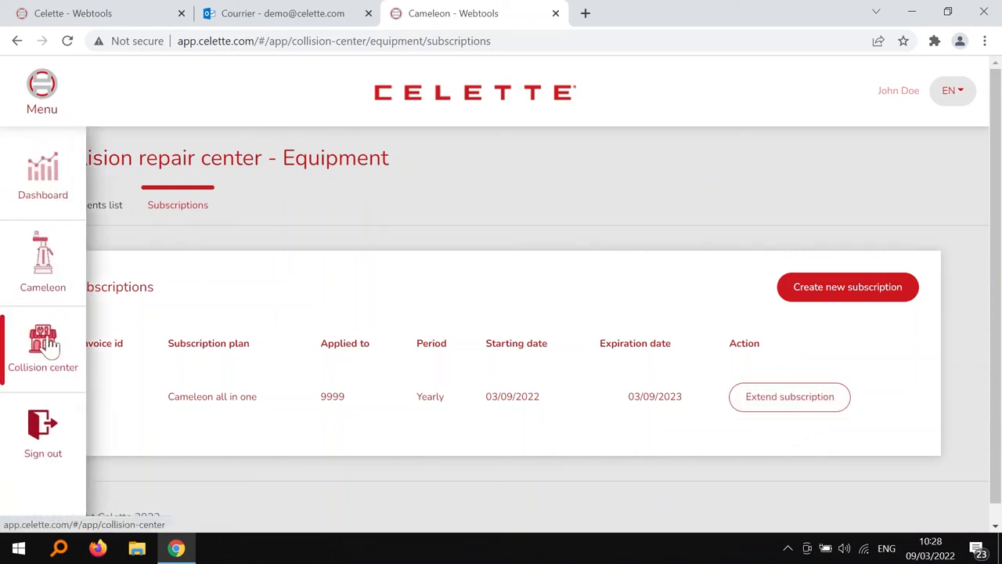
{"action": "mouse_move", "coordinate": [43, 354]}
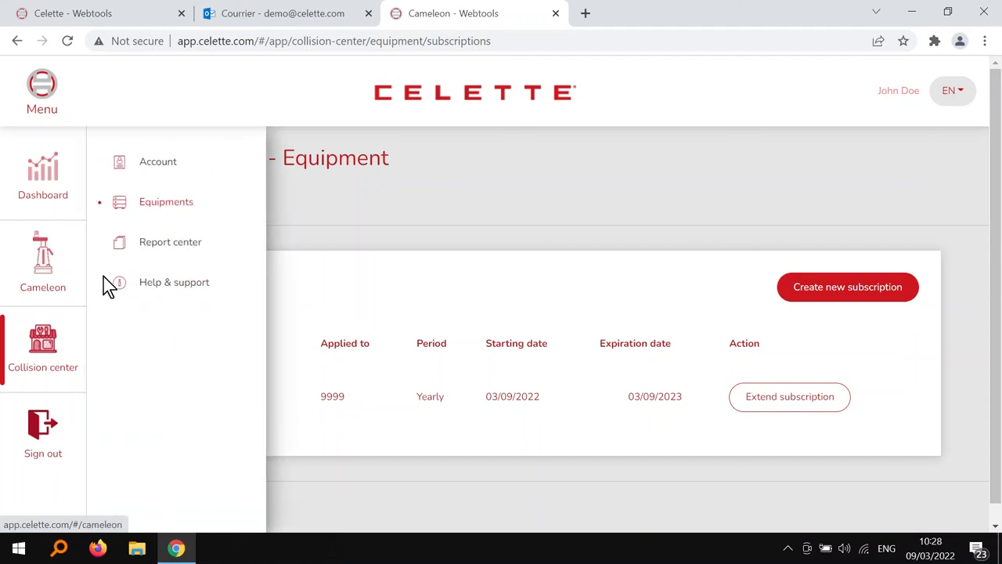
{"action": "left_click", "coordinate": [149, 173]}
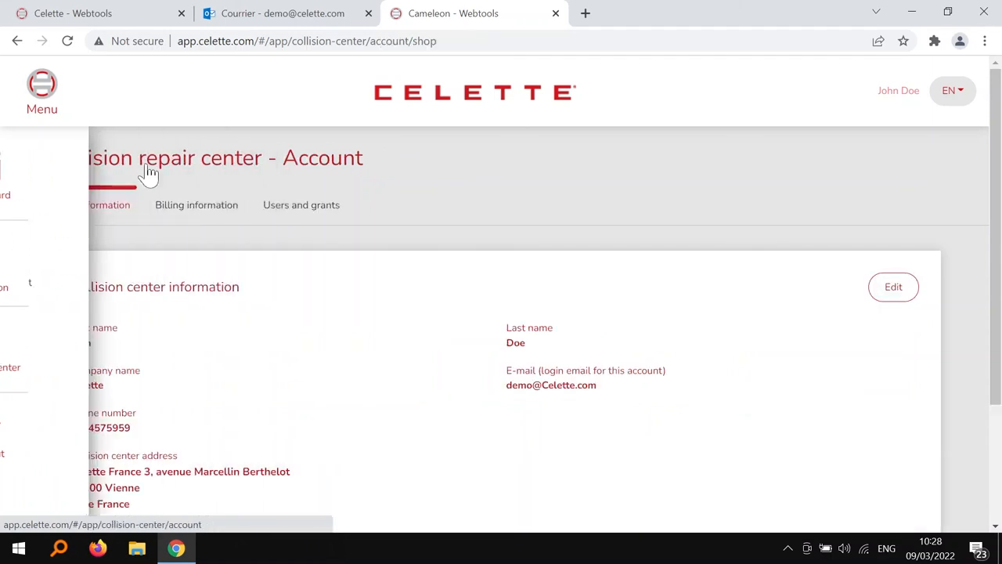
{"action": "left_click", "coordinate": [192, 216]}
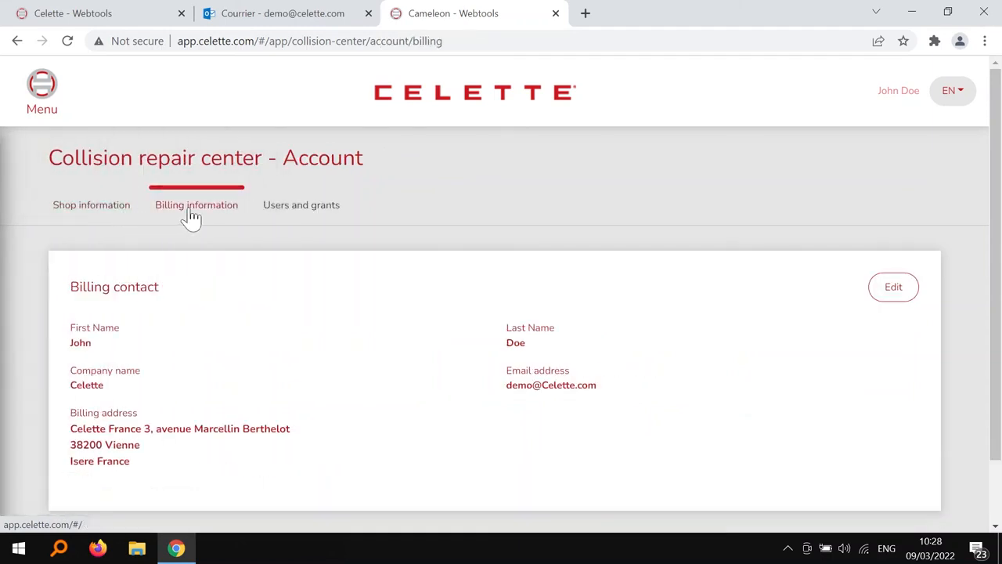
{"action": "left_click", "coordinate": [301, 215]}
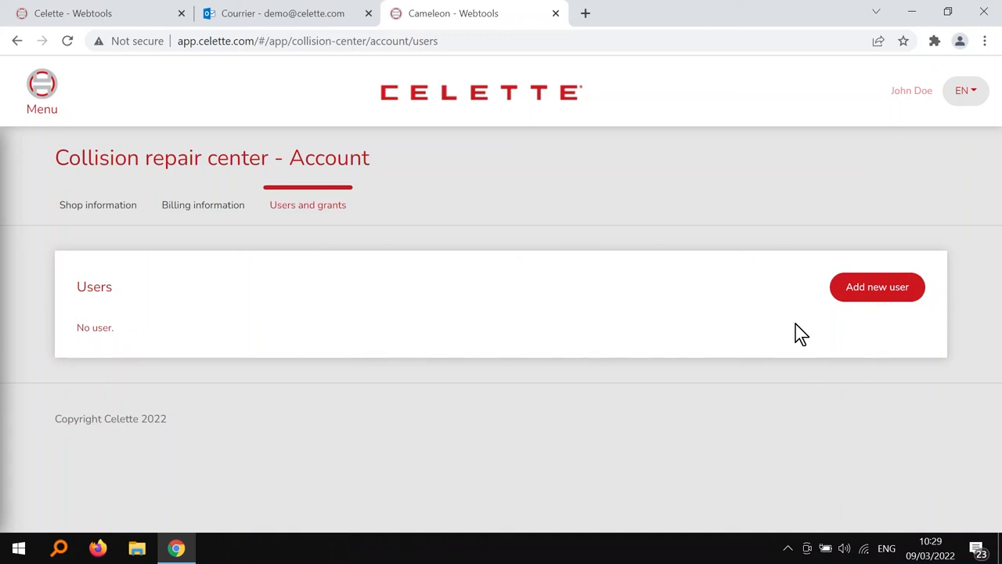
- Start a new user and enter their first name, last name and e-mail address
{"action": "left_click", "coordinate": [883, 300]}
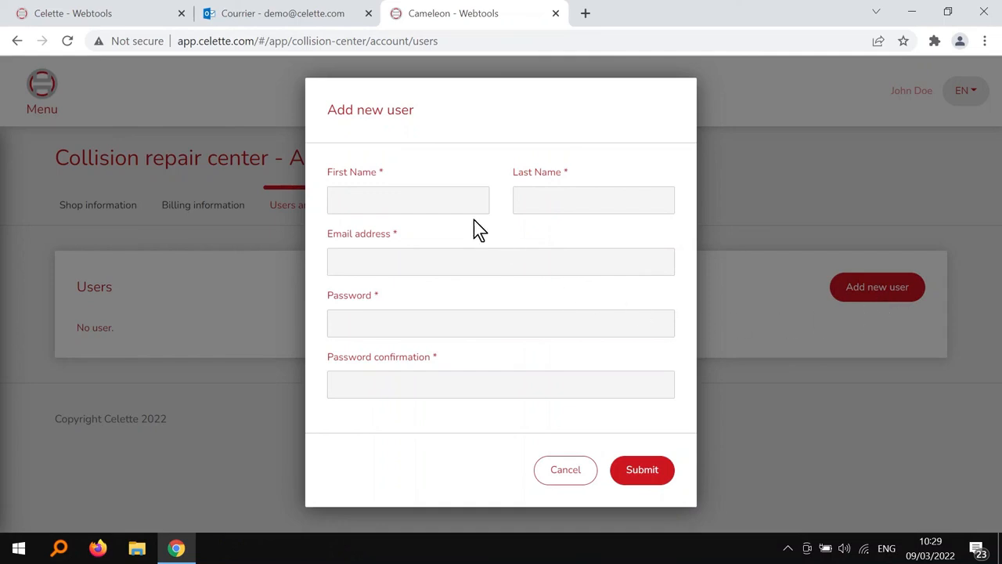
{"action": "left_click", "coordinate": [468, 199]}
{"action": "type", "text": "Jane"}
{"action": "left_click", "coordinate": [616, 200]}
{"action": "type", "text": "Dough"}
{"action": "left_click", "coordinate": [567, 262]}
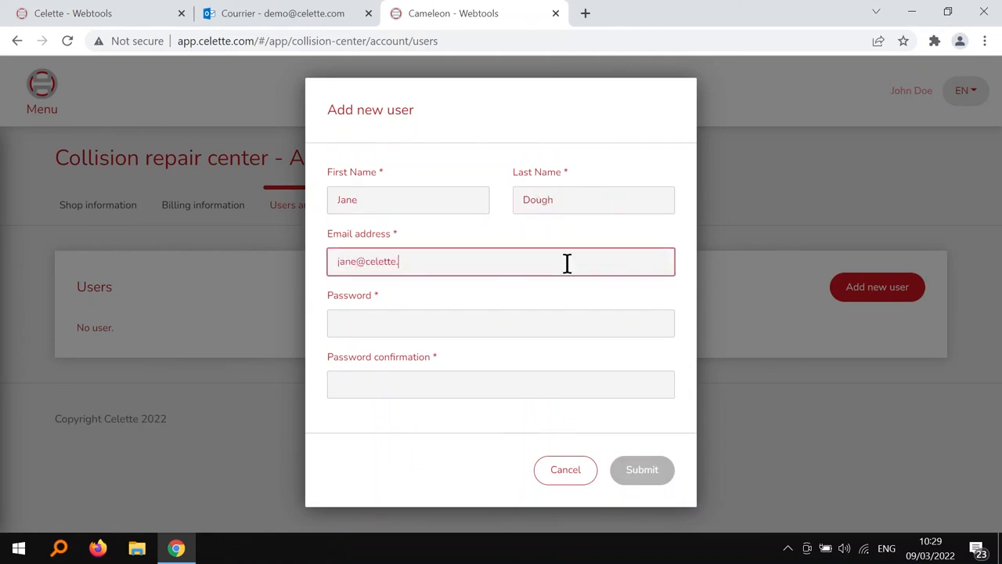
- Set and confirm the new user's password, then submit the user
{"action": "left_click", "coordinate": [541, 327]}
{"action": "type", "text": "123456"}
{"action": "left_click", "coordinate": [545, 383]}
{"action": "type", "text": "123456"}
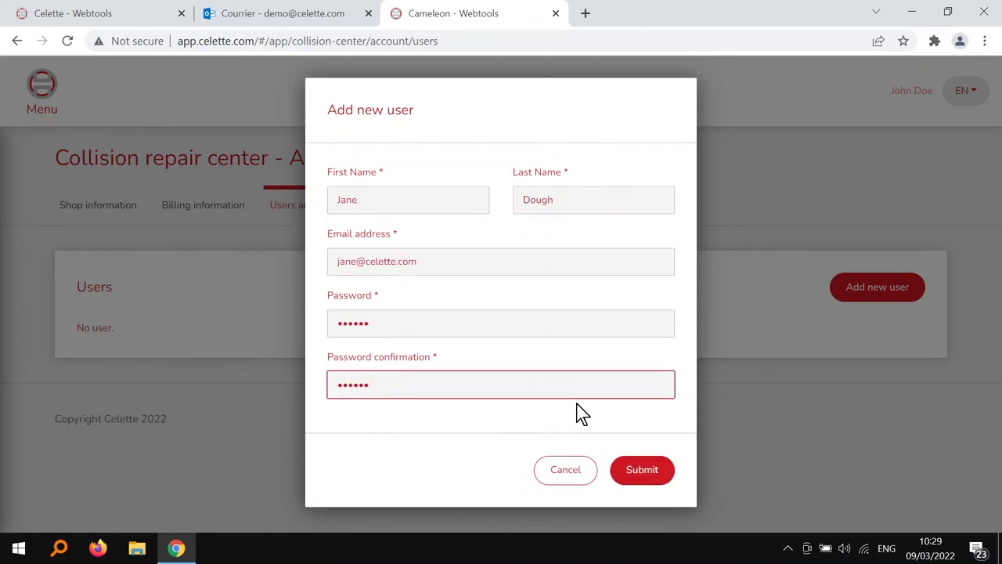
{"action": "left_click", "coordinate": [650, 478]}
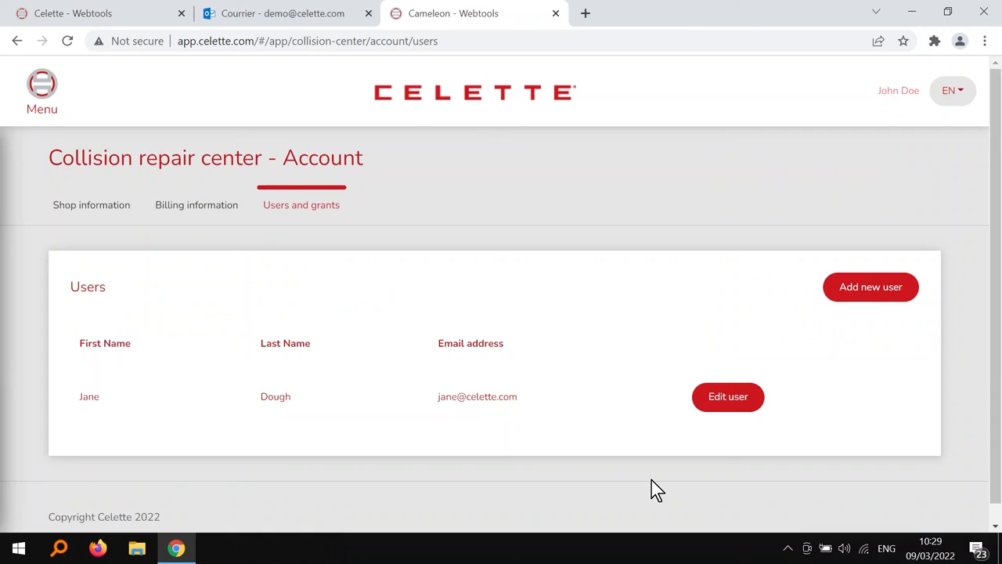